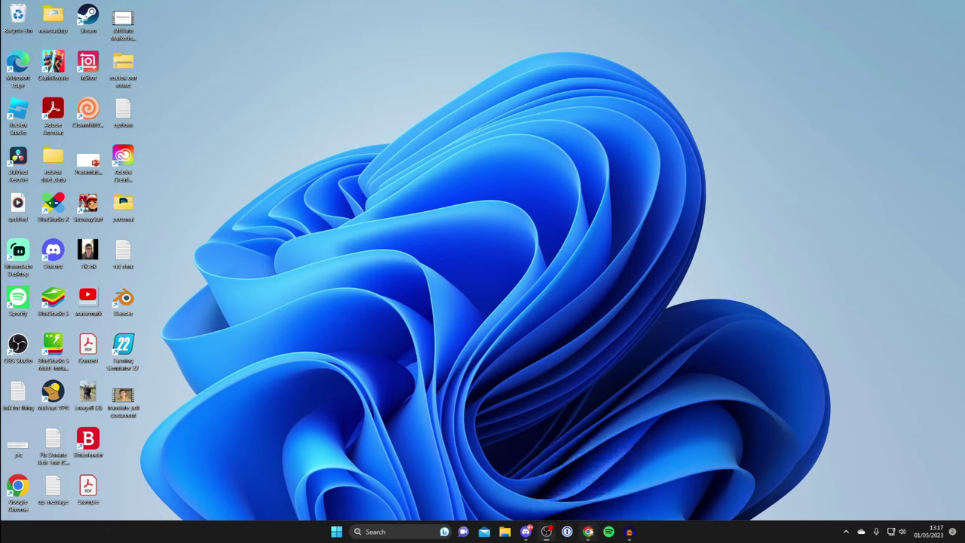
Step: Search Google for 'worldedit' in Chrome and open the CurseForge WorldEdit Minecraft Mods page
left_click(586, 534)
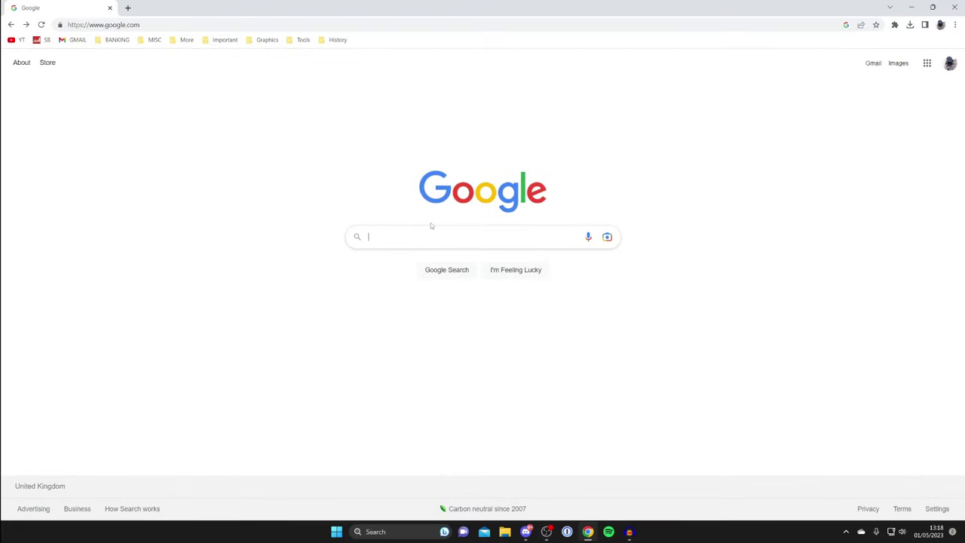
type("world")
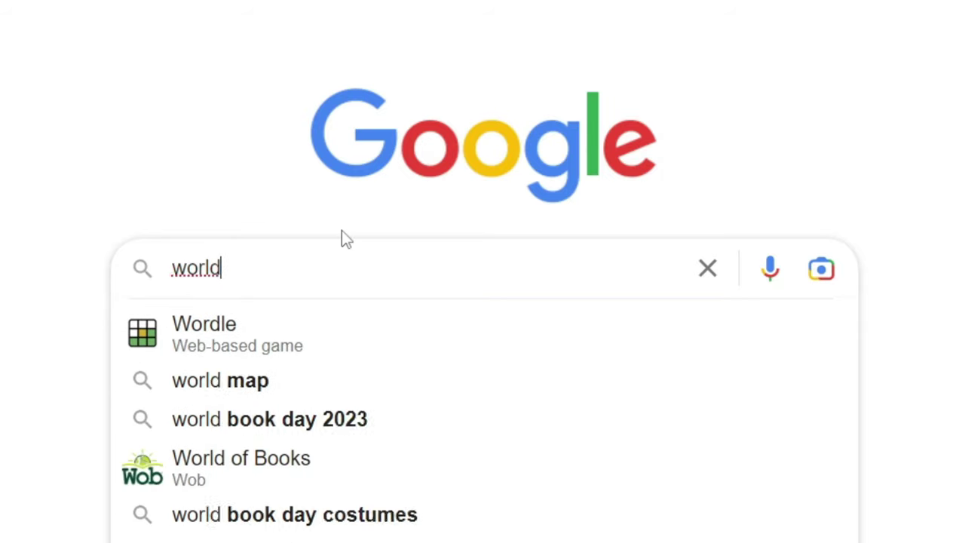
type("edit")
key("Return")
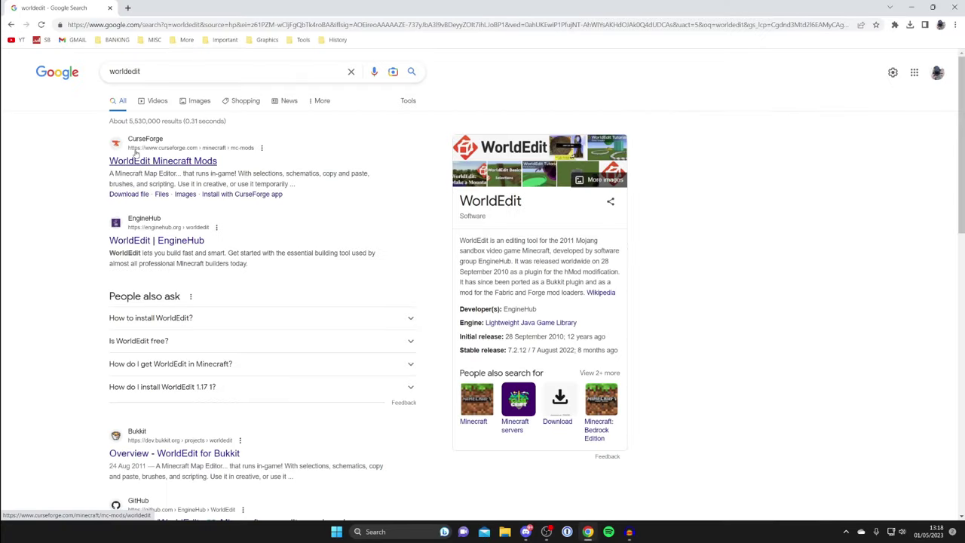
left_click(136, 154)
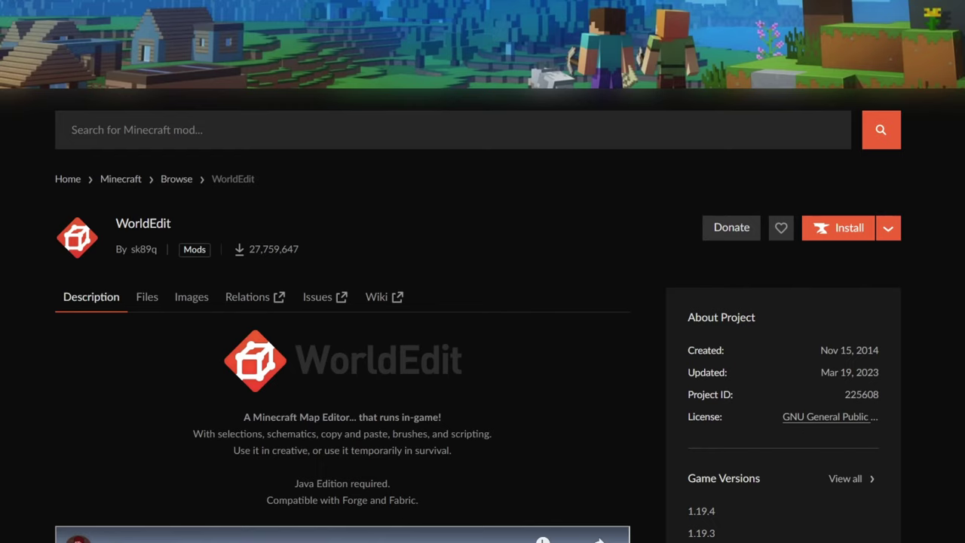
Step: Download the WorldEdit 7.2.14 file from the CurseForge Files list
scroll(150, 235, "down", 1)
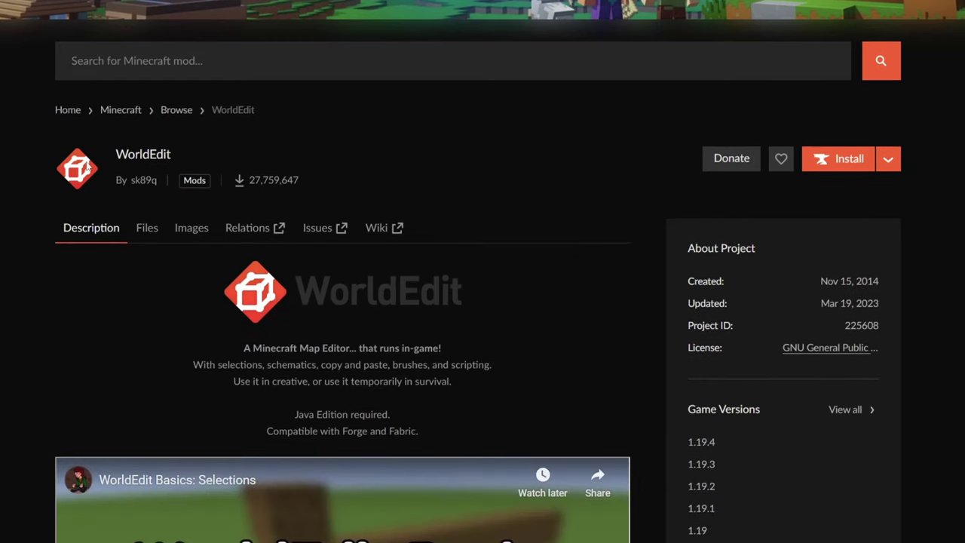
left_click(150, 230)
scroll(150, 228, "down", 3)
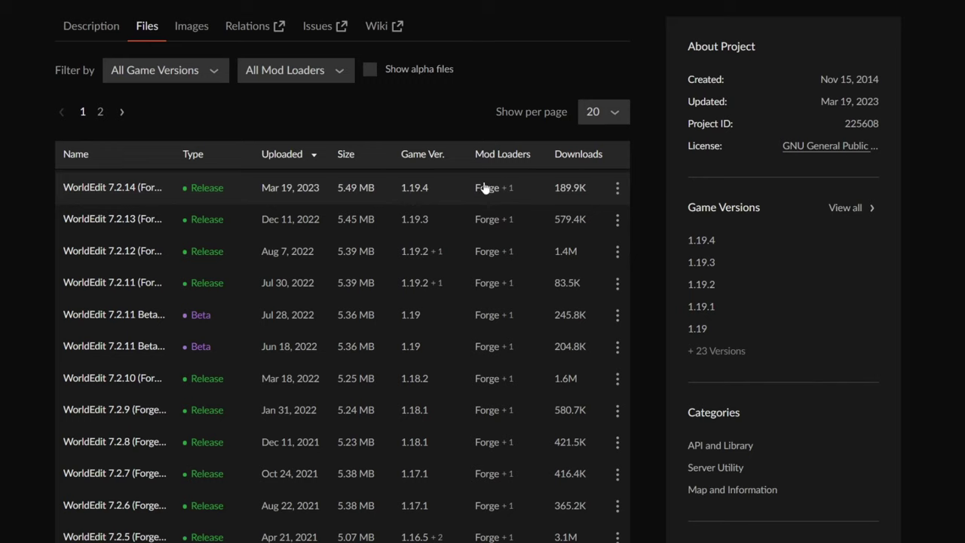
left_click(617, 190)
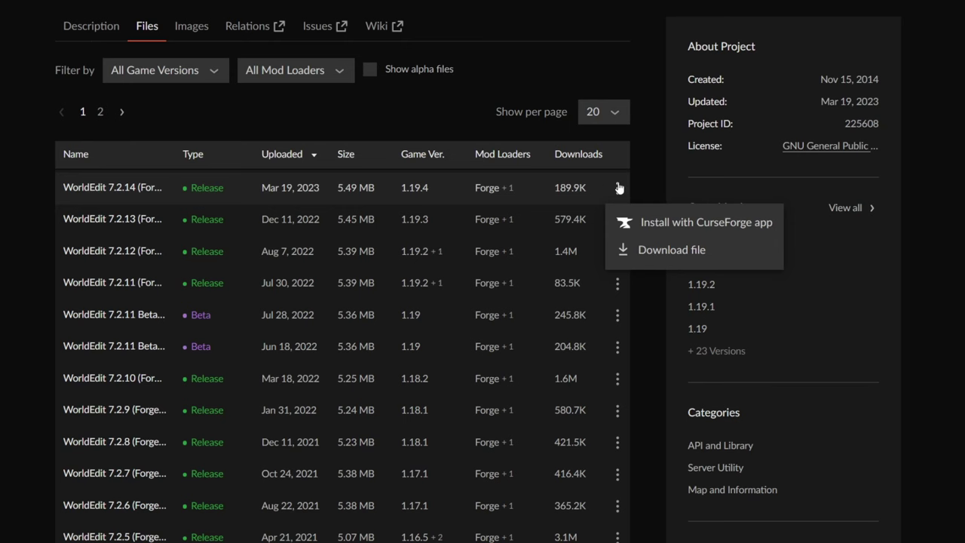
left_click(656, 250)
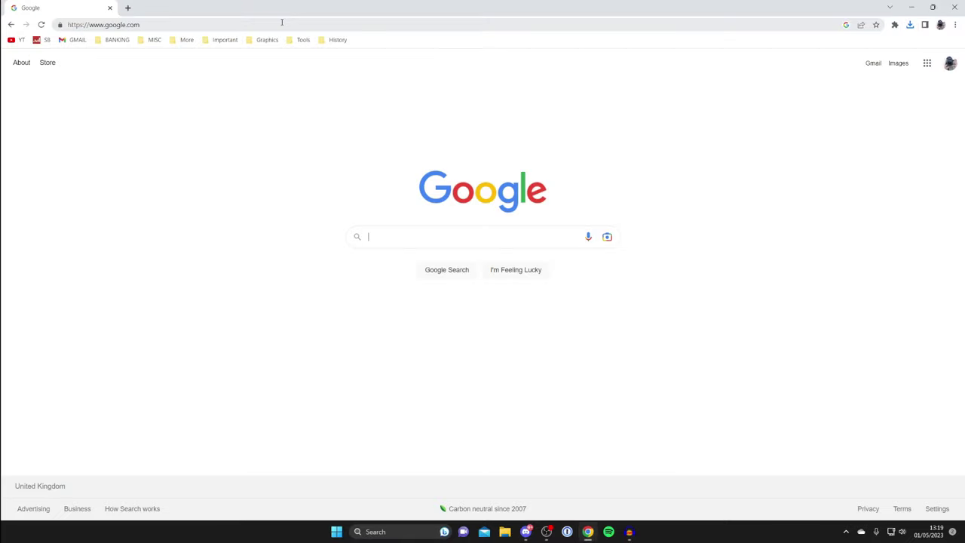
Step: Search Google for 'forge' and open the 'Downloads for Minecraft Forge' page
type("forge")
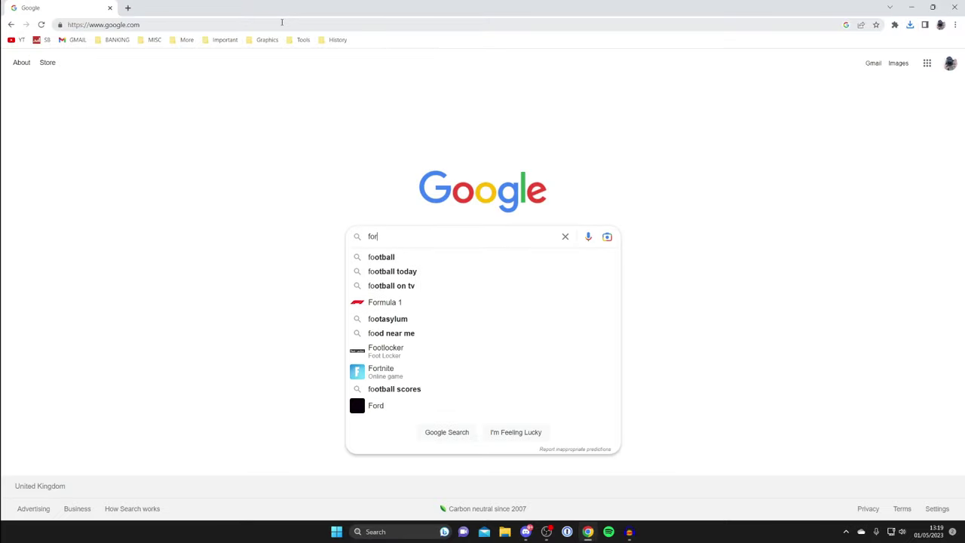
key("Return")
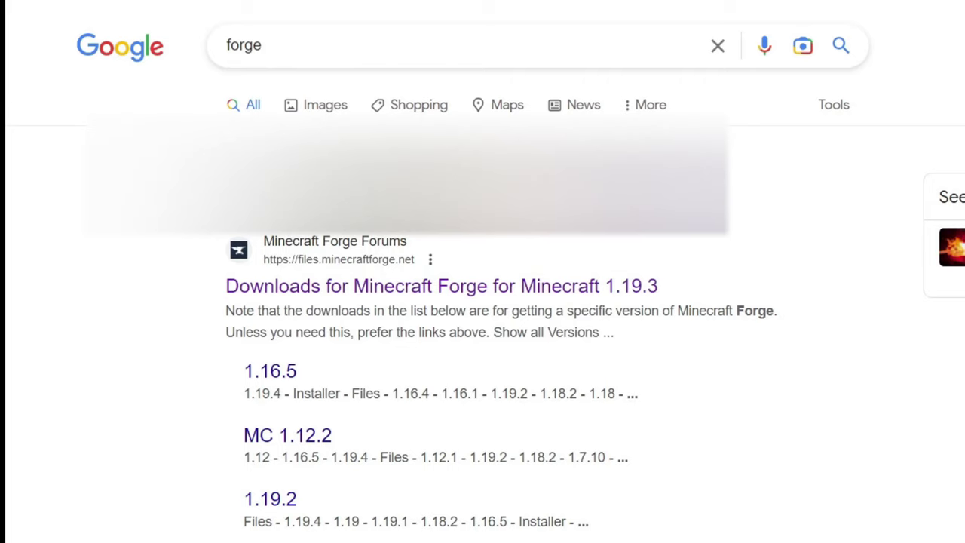
left_click(386, 287)
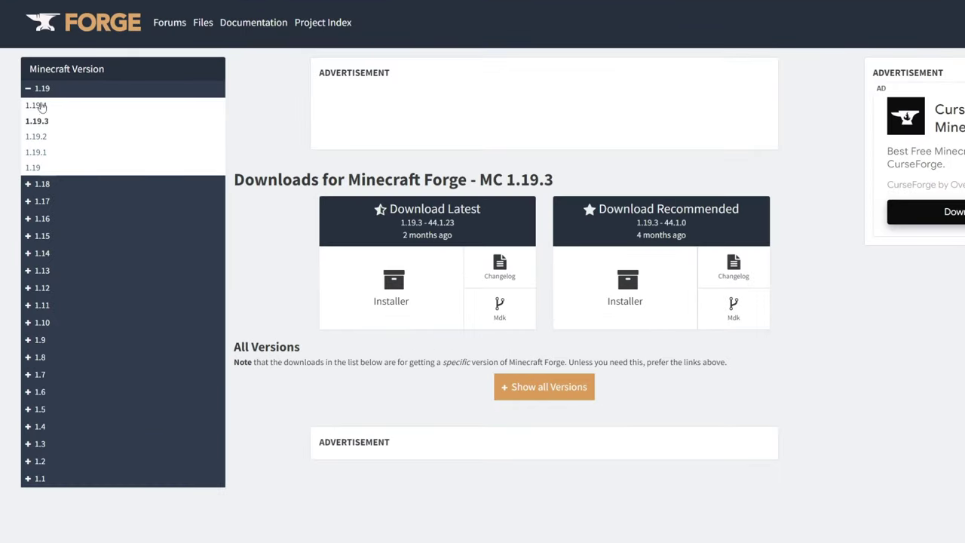
Step: Download the latest Forge installer for Minecraft 1.19.4, then close Chrome
left_click(93, 132)
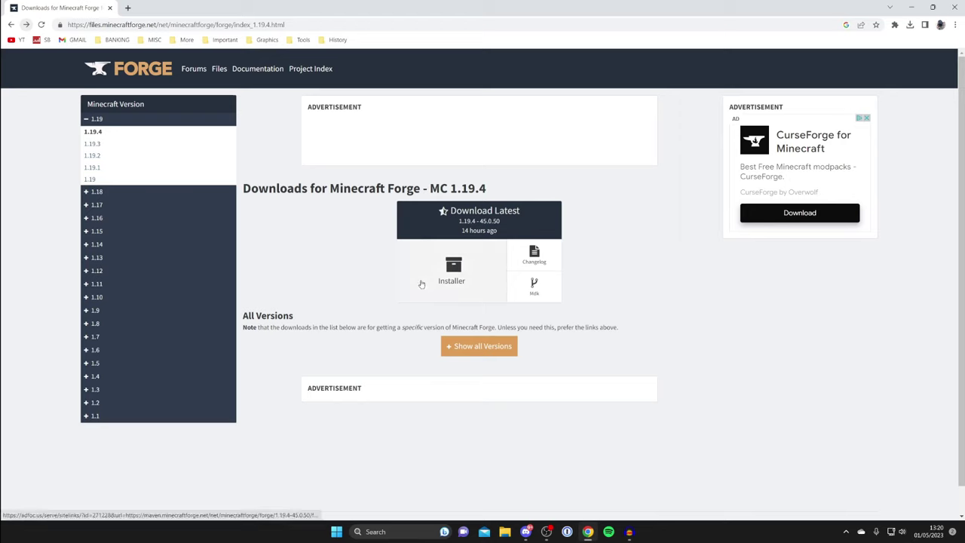
left_click(464, 268)
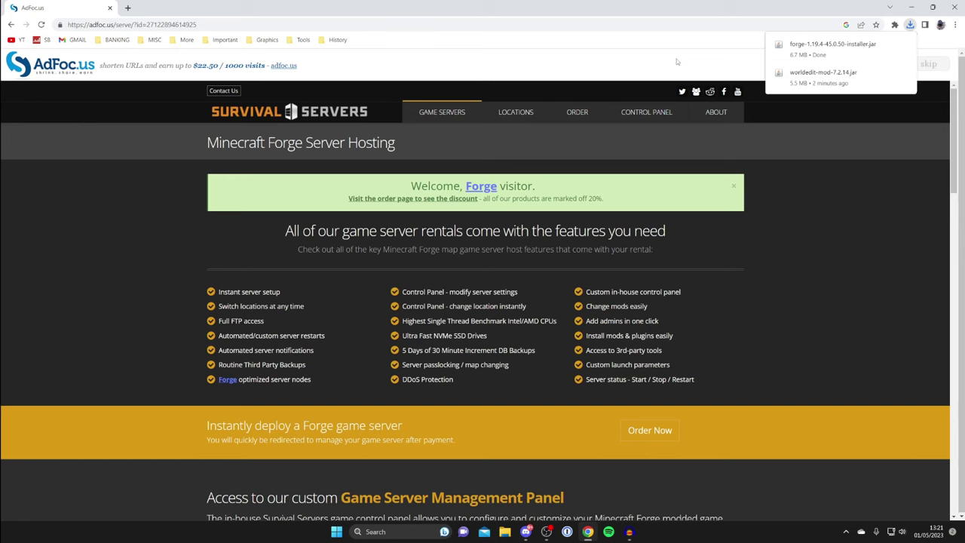
left_click(954, 7)
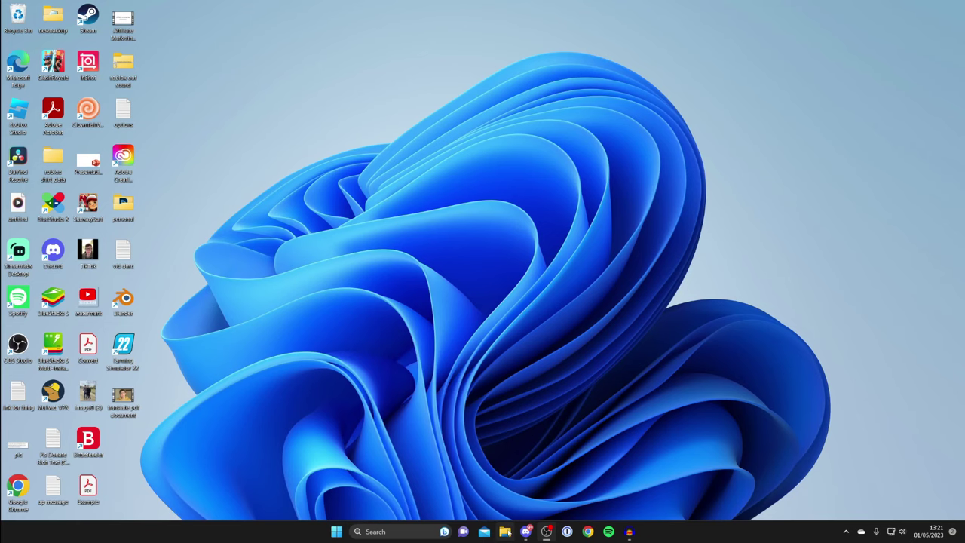
Step: Drag the Forge installer and WorldEdit jars from Downloads onto the desktop
left_click(505, 531)
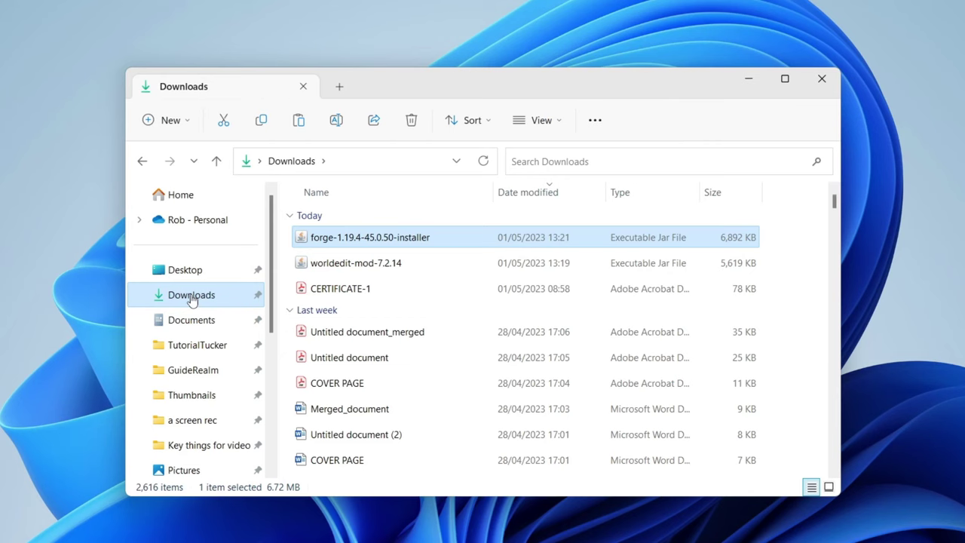
left_click(385, 263, "ctrl")
left_click_drag(384, 262, 426, 8)
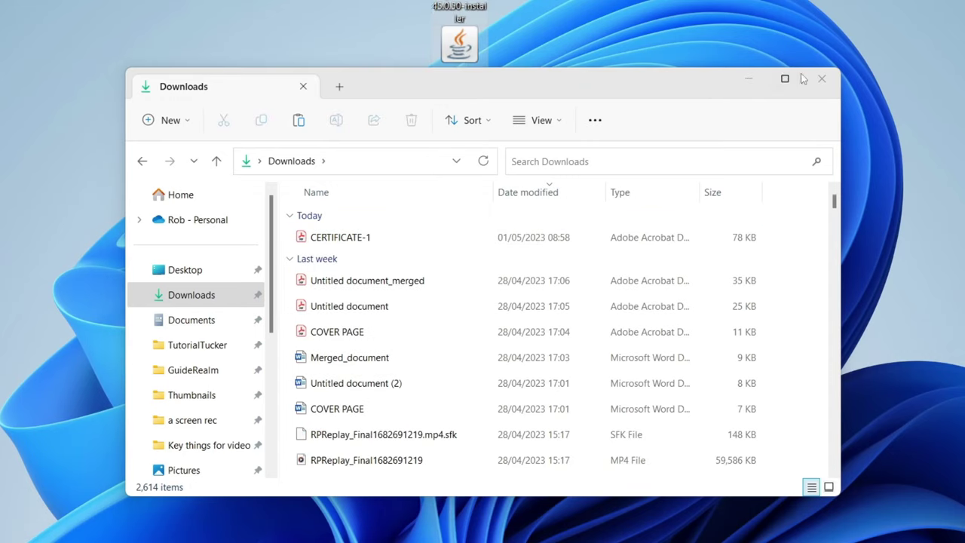
Step: Minimize Explorer, shift both jar icons down a slot, and launch the Forge installer
left_click(737, 76)
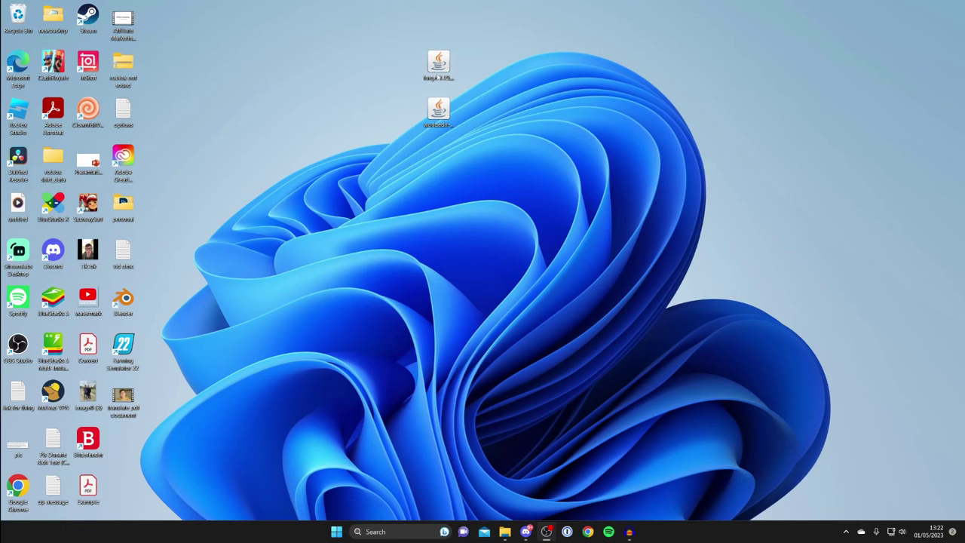
left_click_drag(436, 68, 451, 115)
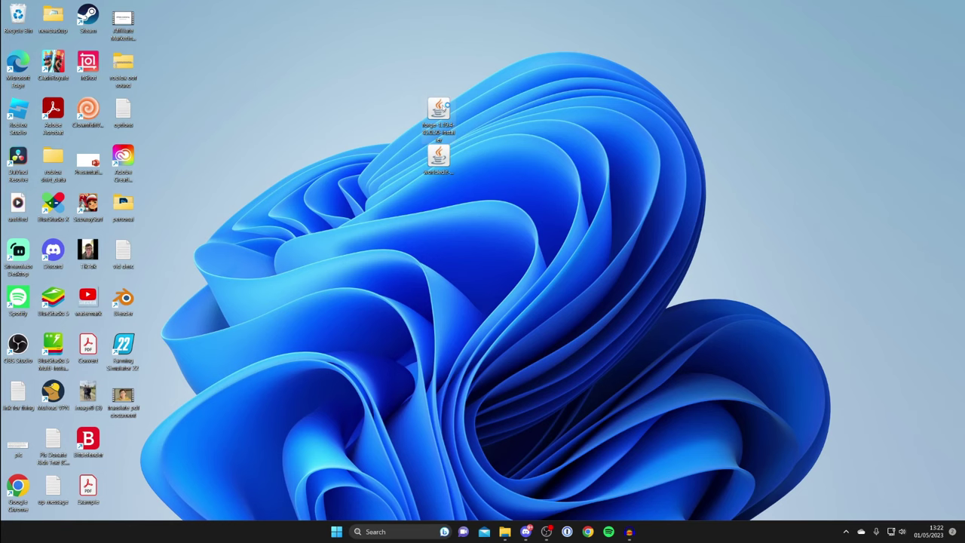
double_click(445, 108)
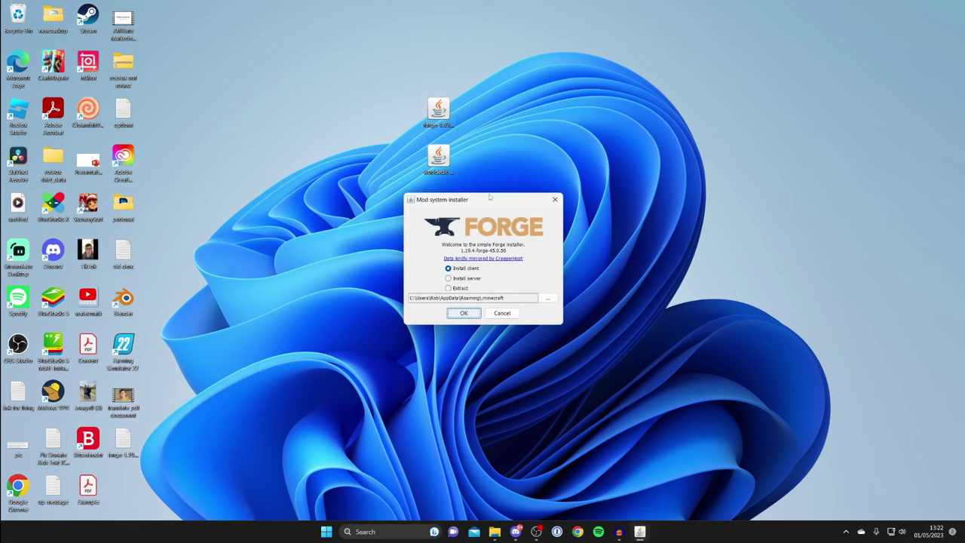
left_click(556, 200)
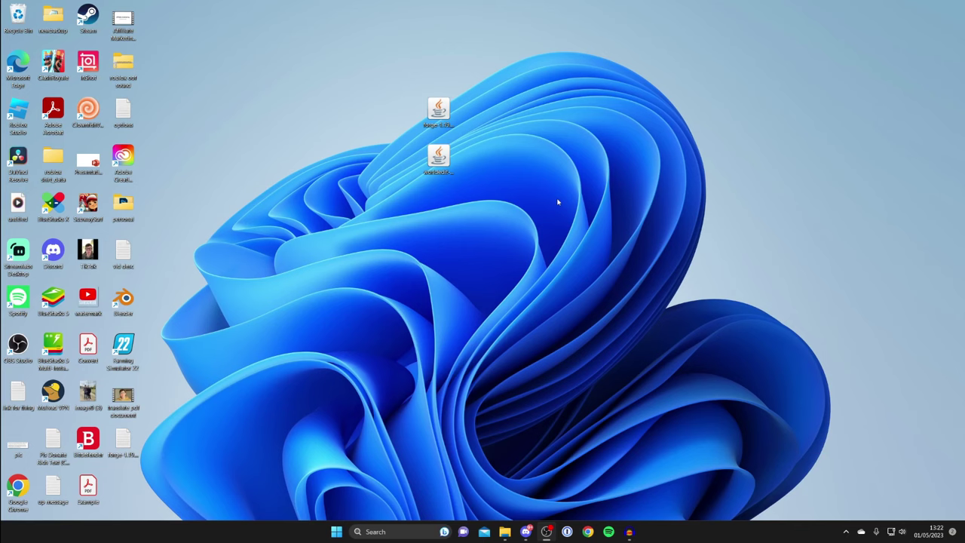
left_click(588, 532)
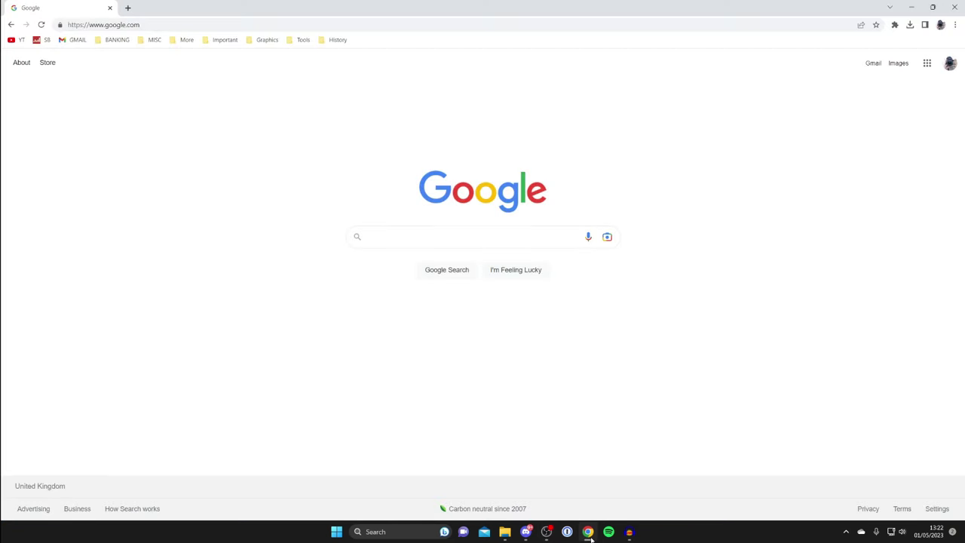
Step: Search Google for 'java', open the java.com download page, and minimize Chrome
type("java")
key("Return")
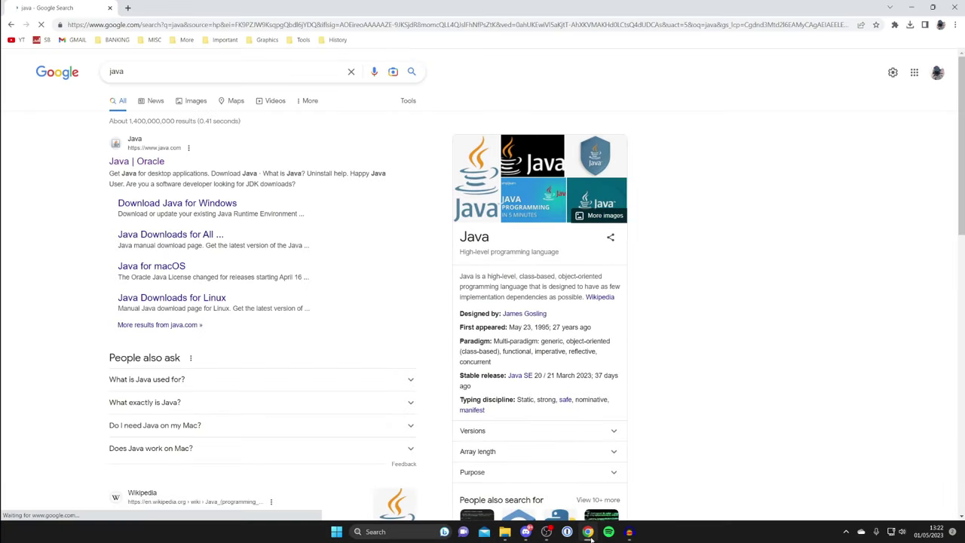
left_click(151, 162)
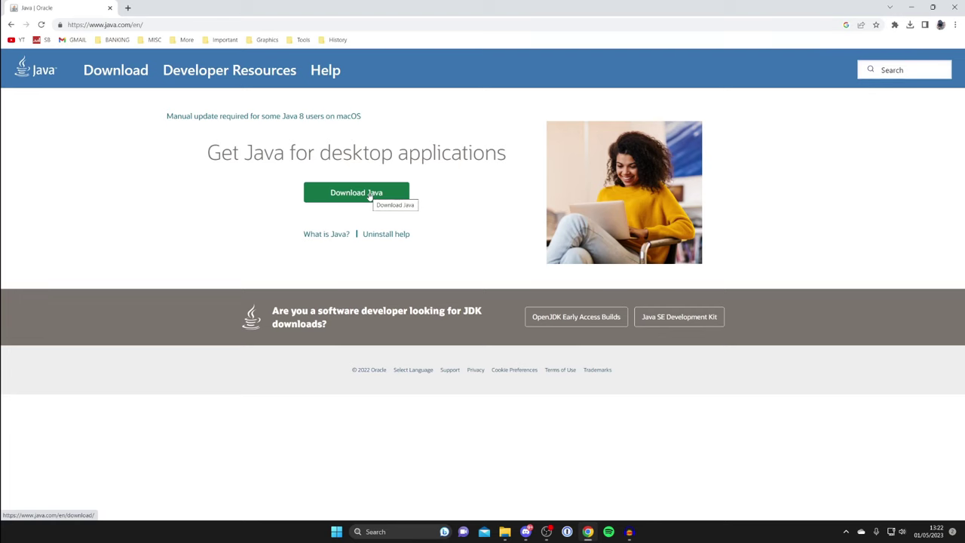
left_click(916, 4)
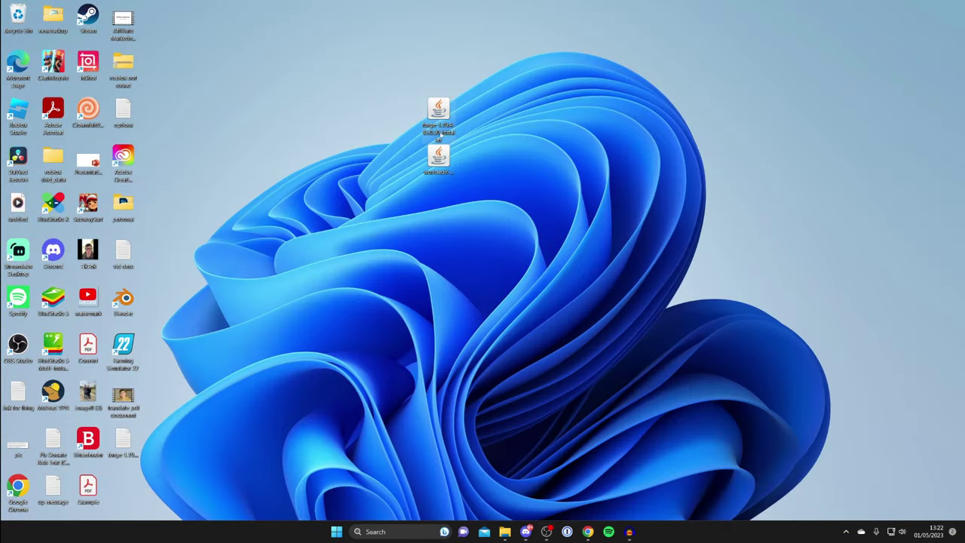
Step: Make Java(TM) Platform SE binary the default app for .jar files via the installer's Open with menu
right_click(438, 139)
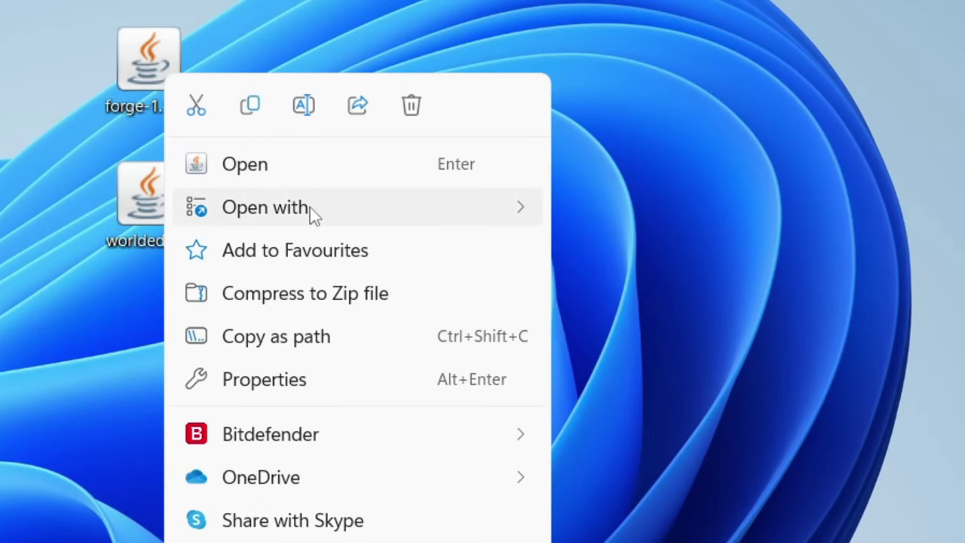
mouse_move(310, 208)
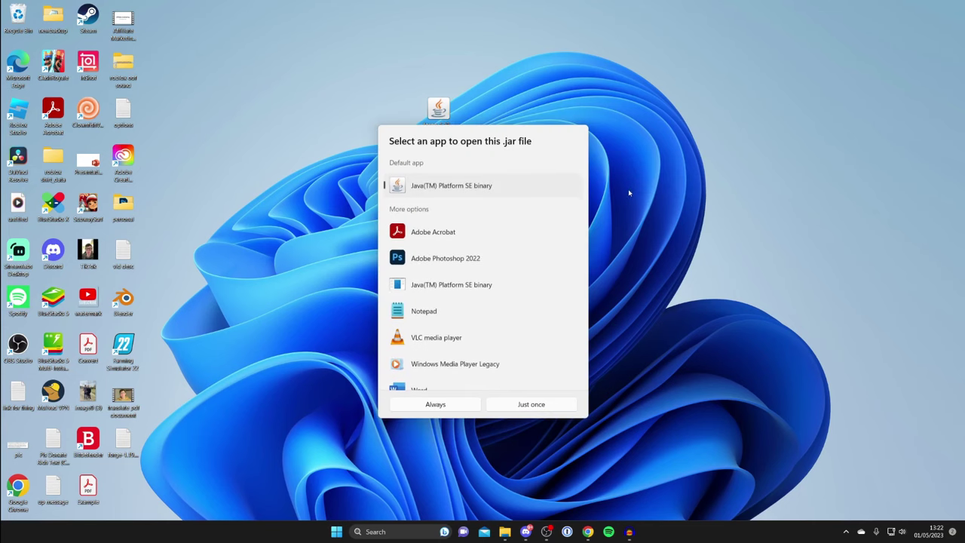
scroll(446, 249, "down", 2)
scroll(446, 249, "up", 2)
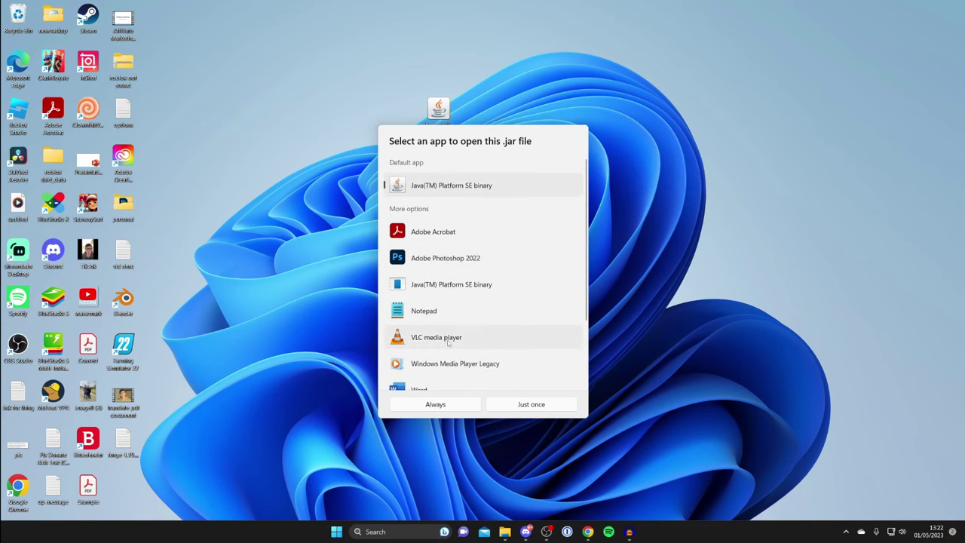
left_click(436, 405)
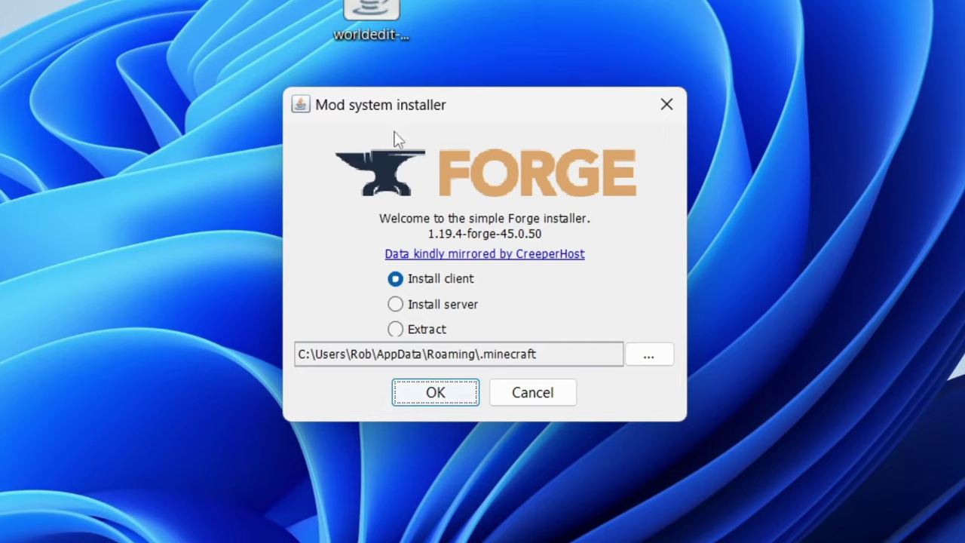
Step: Install the Forge 1.19.4-45.0.50 client into .minecraft and dismiss the Complete message
left_click(449, 281)
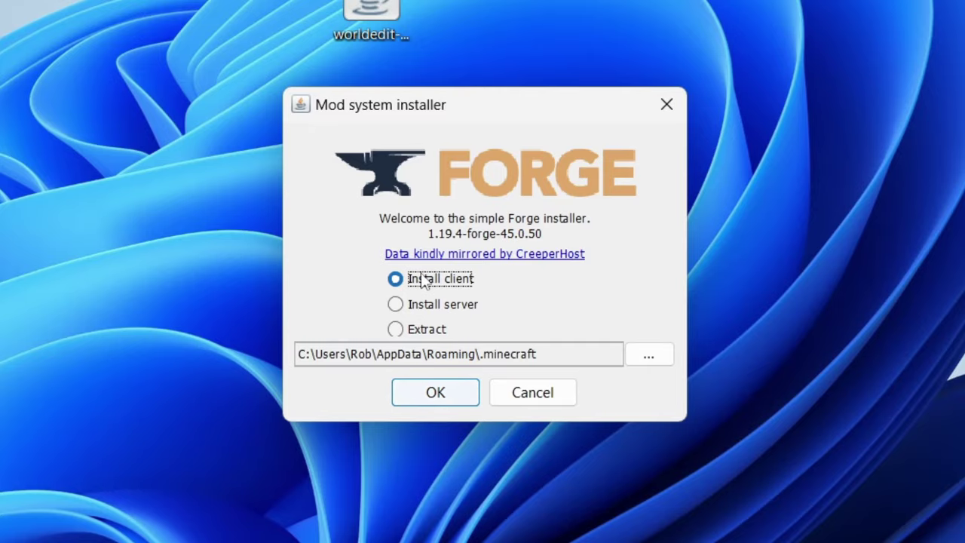
left_click(437, 392)
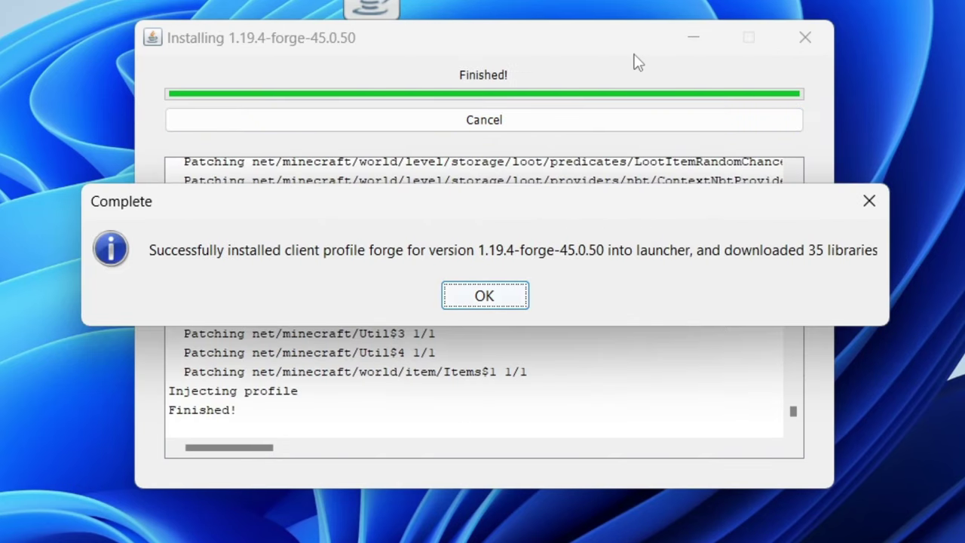
left_click(513, 296)
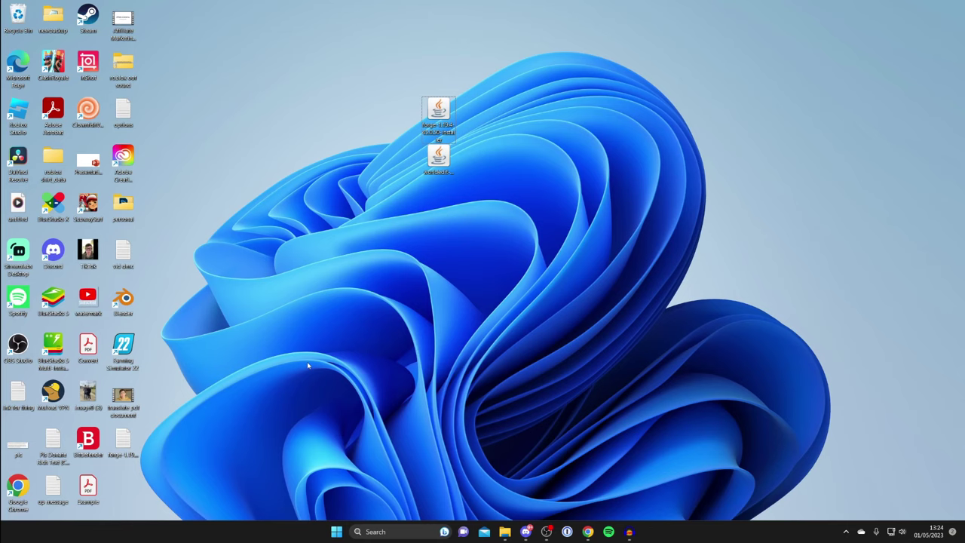
key("super+r")
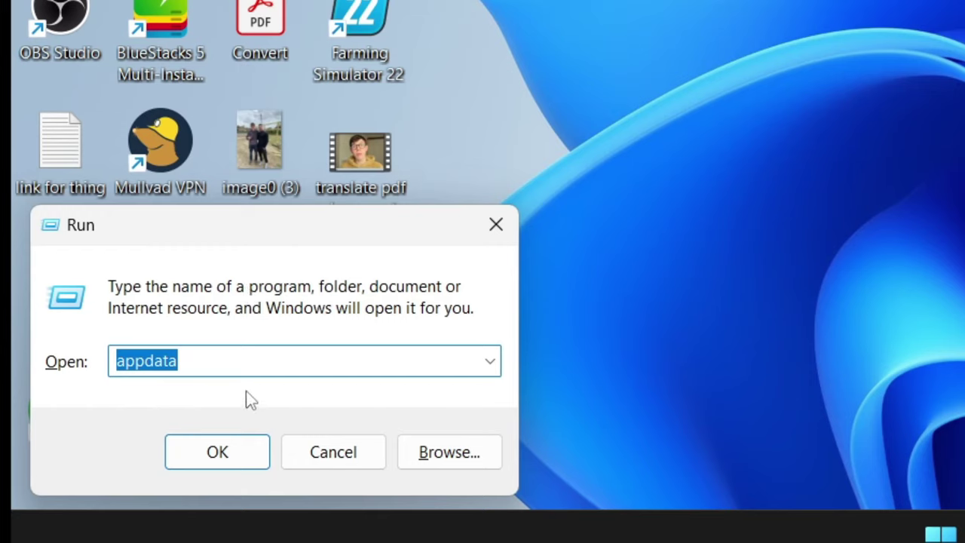
Step: Run 'appdata' and open Roaming > .minecraft in File Explorer
left_click(245, 366)
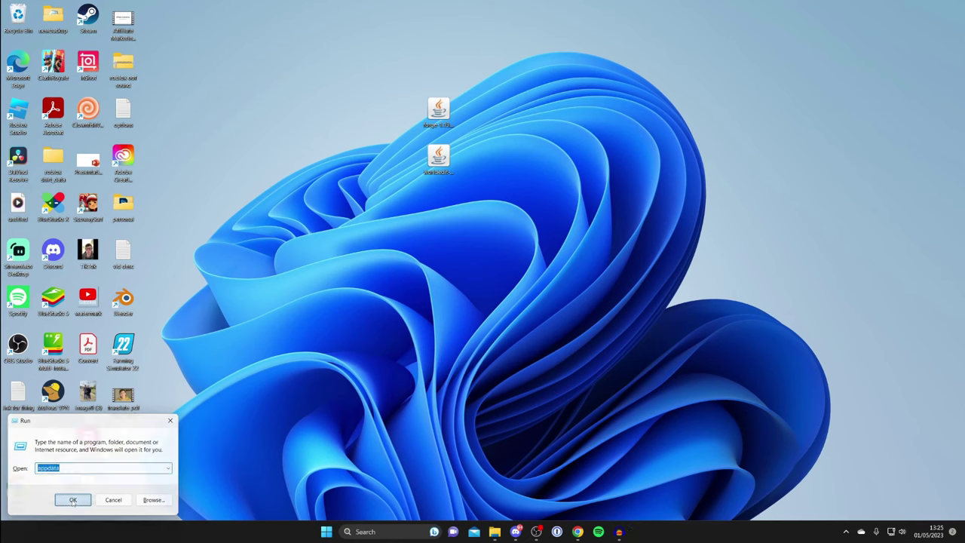
left_click(217, 451)
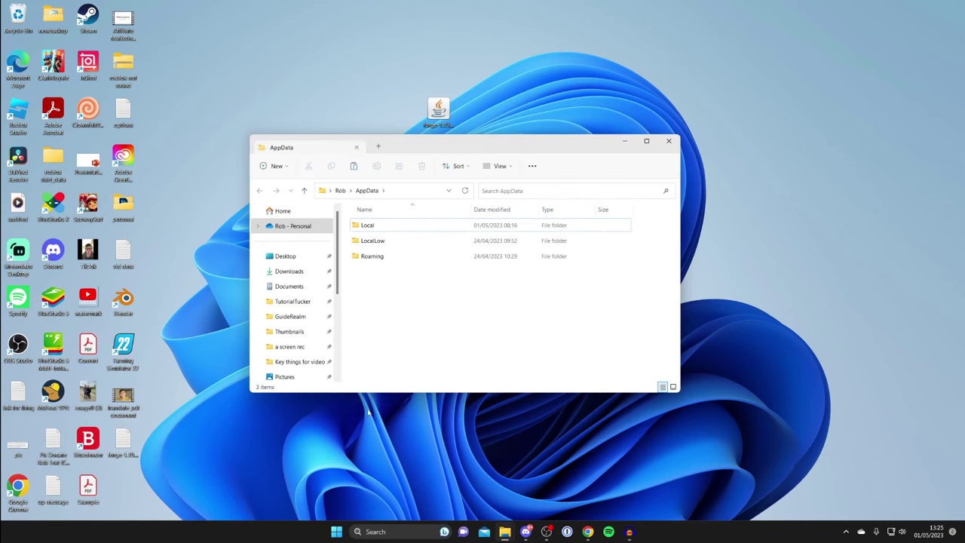
double_click(437, 257)
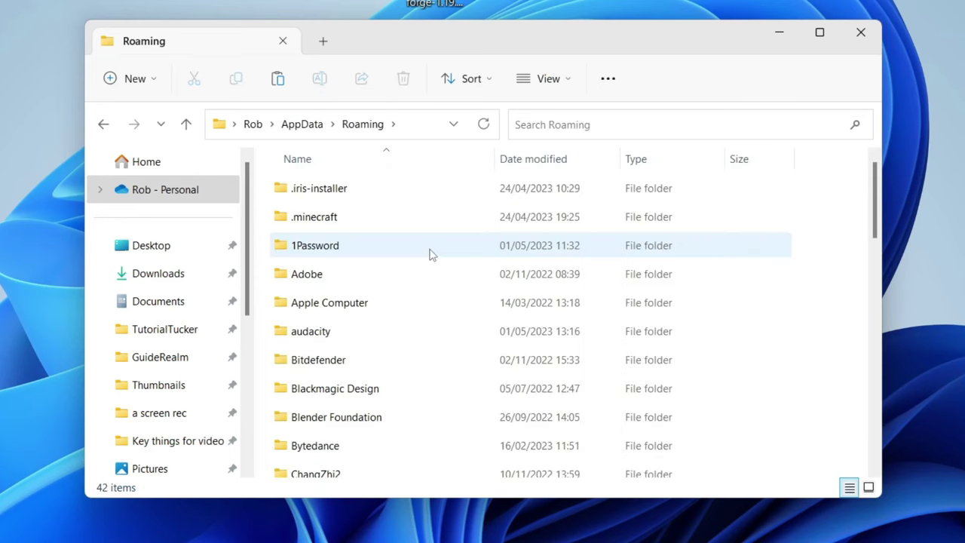
left_click(320, 226)
double_click(322, 228)
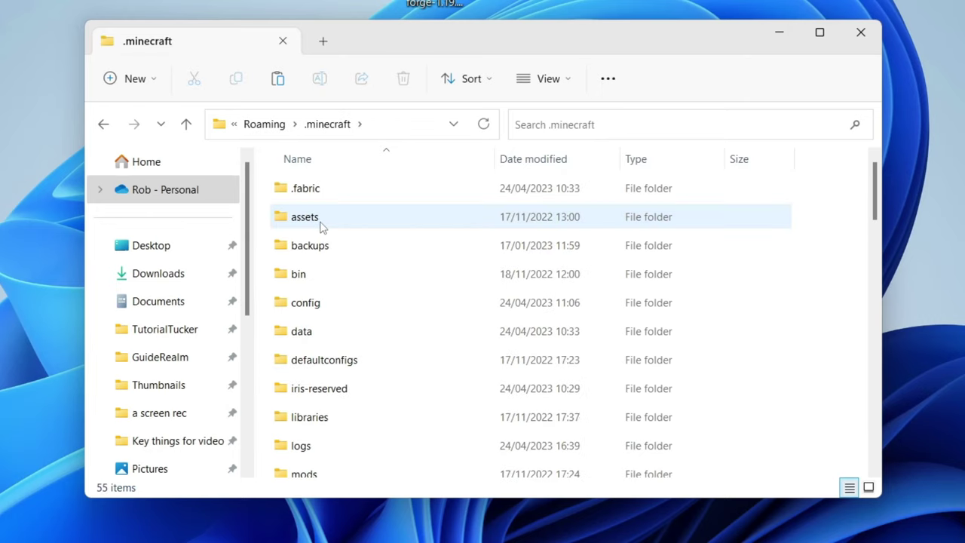
Step: Open the mods folder inside .minecraft
scroll(351, 263, "down", 1)
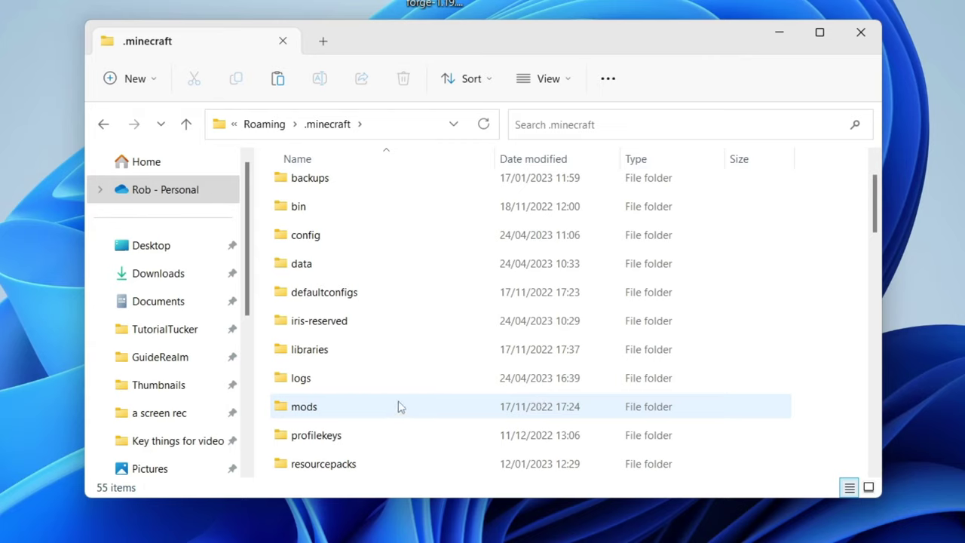
right_click(803, 308)
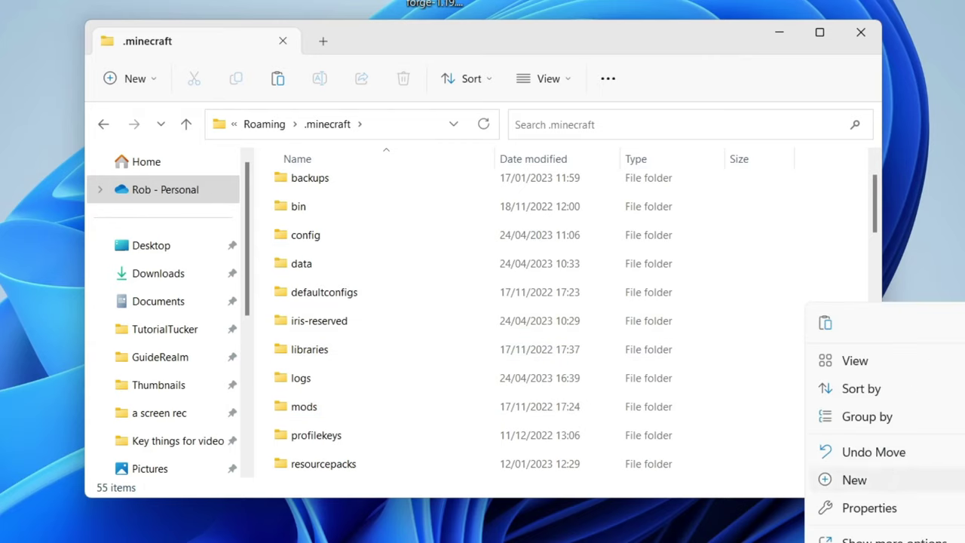
left_click(821, 271)
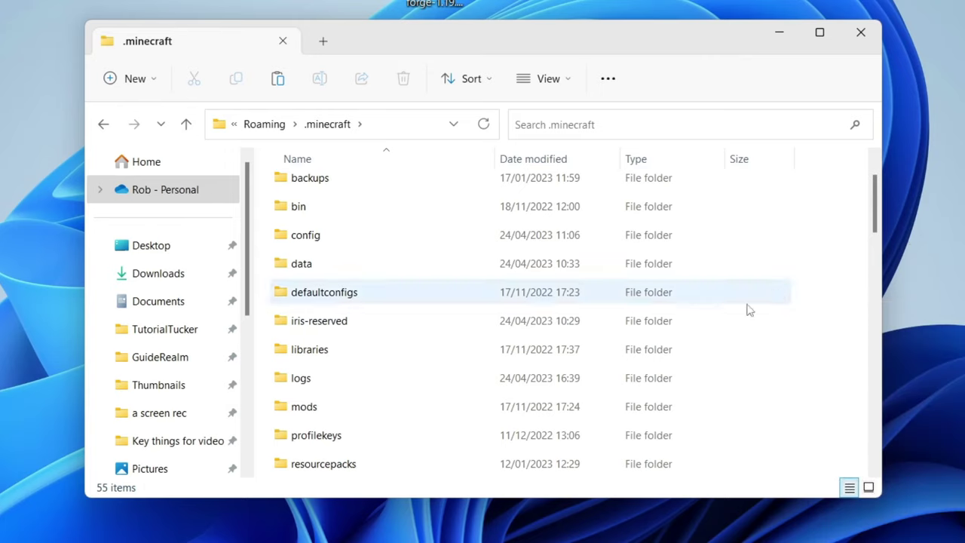
left_click(373, 406)
scroll(341, 463, "up", 1)
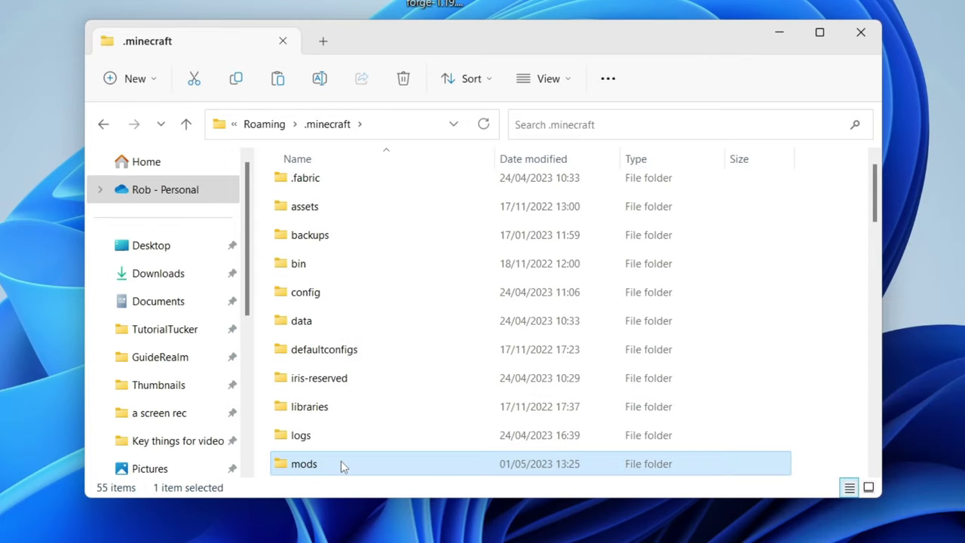
double_click(341, 464)
Step: Move worldedit-mod-7.2.14.jar from the desktop into mods and close File Explorer
left_click_drag(442, 48, 429, 151)
left_click(430, 72)
left_click_drag(430, 68, 394, 421)
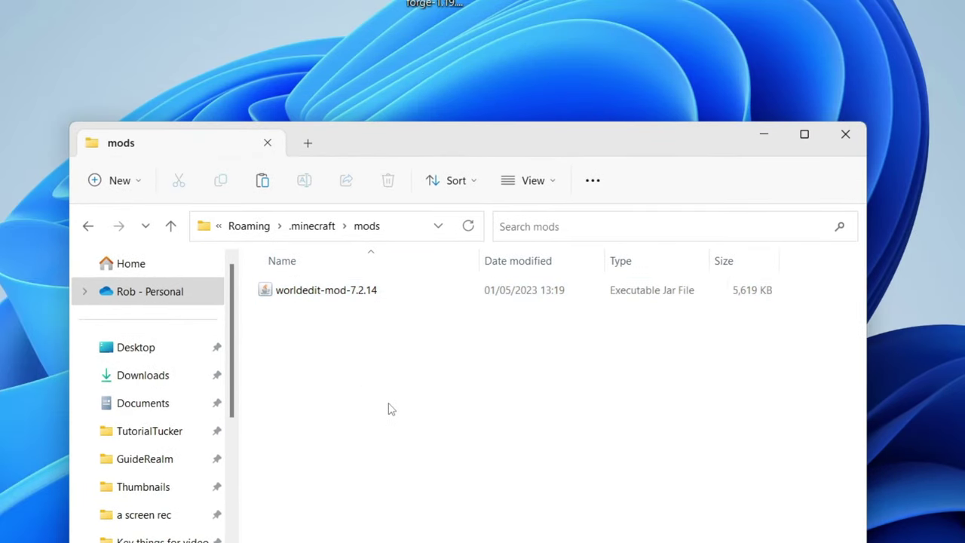
left_click(833, 141)
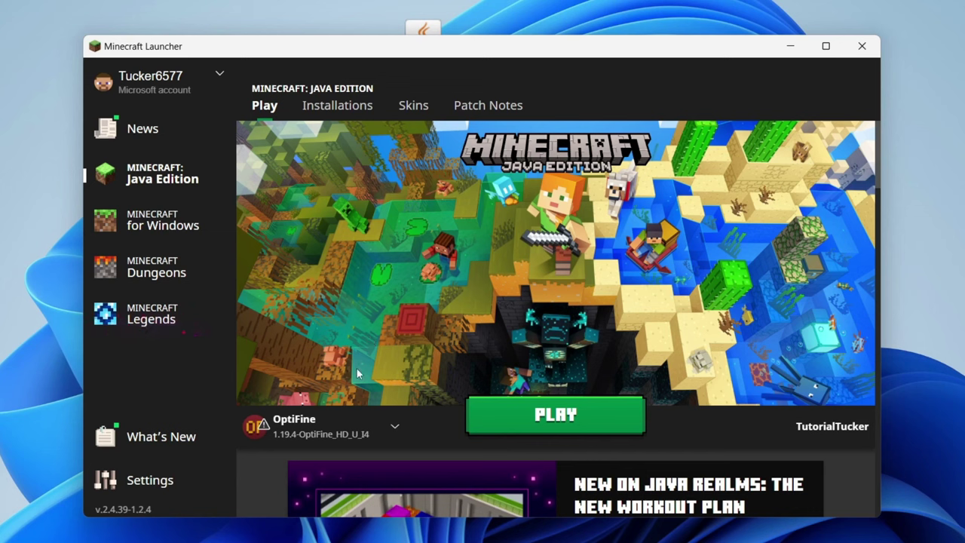
Step: Select the forge 1.19.4 installation and launch it, accepting the modded-installation warning
mouse_move(292, 424)
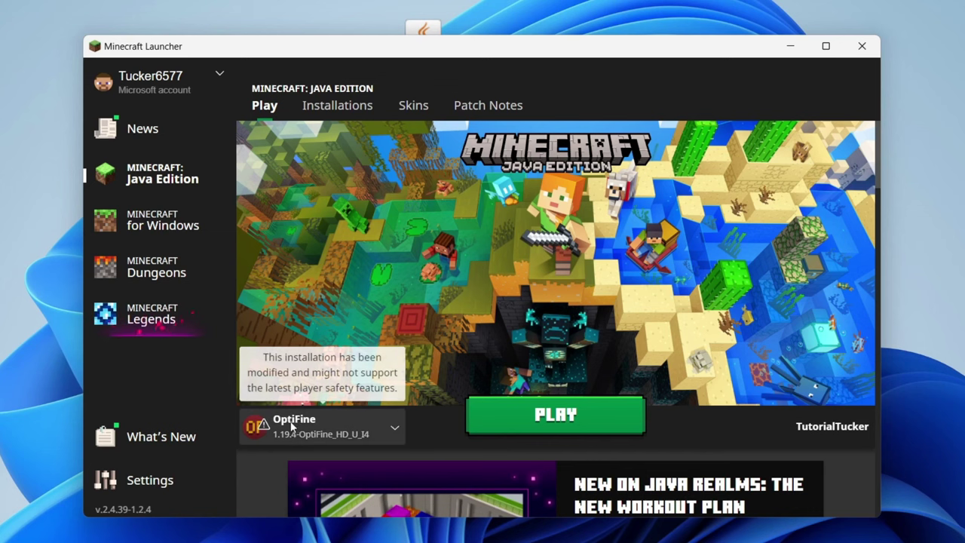
left_click(336, 427)
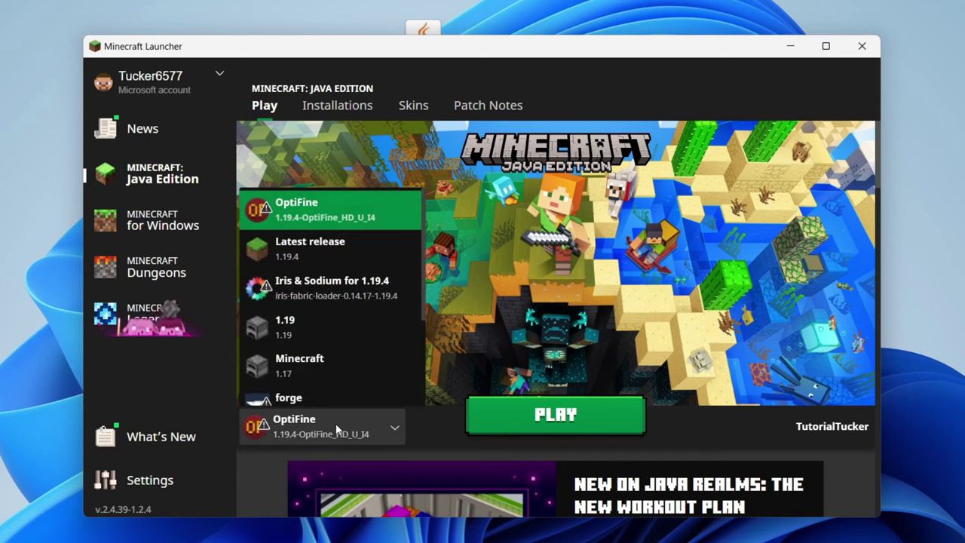
scroll(336, 277, "down", 4)
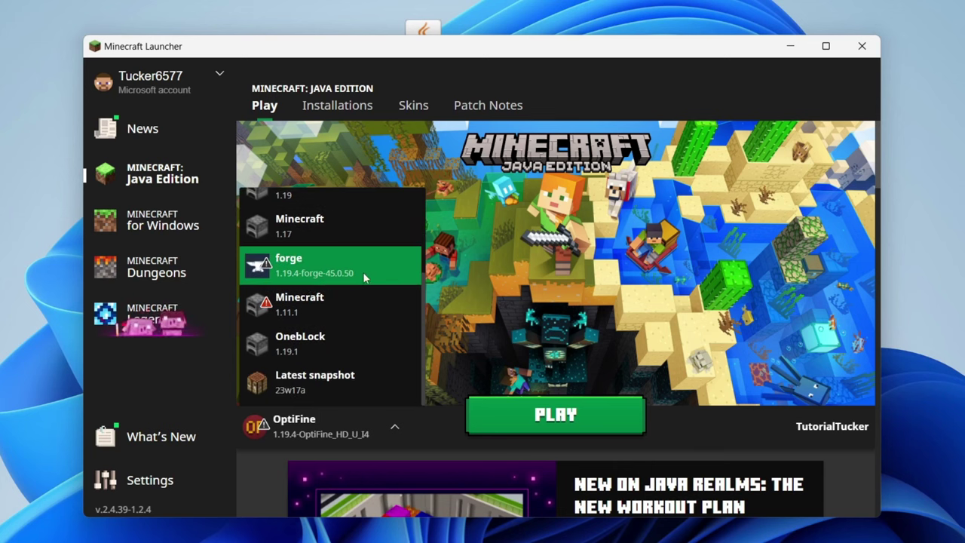
scroll(363, 271, "up", 4)
scroll(328, 301, "down", 2)
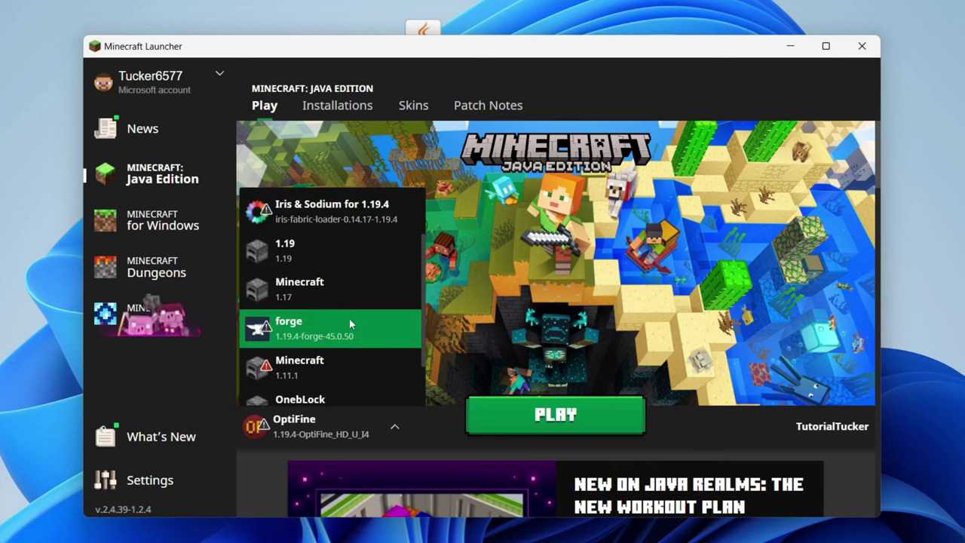
left_click(297, 332)
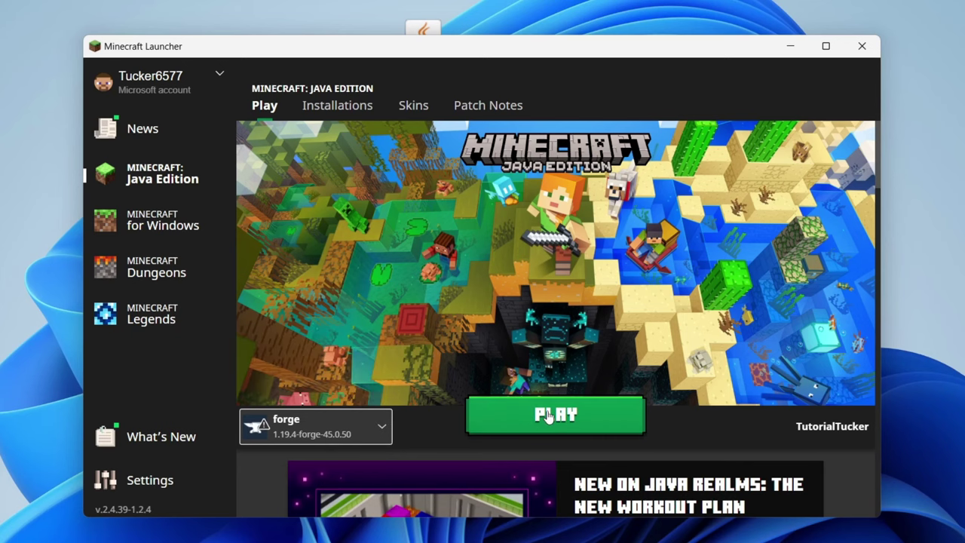
left_click(549, 416)
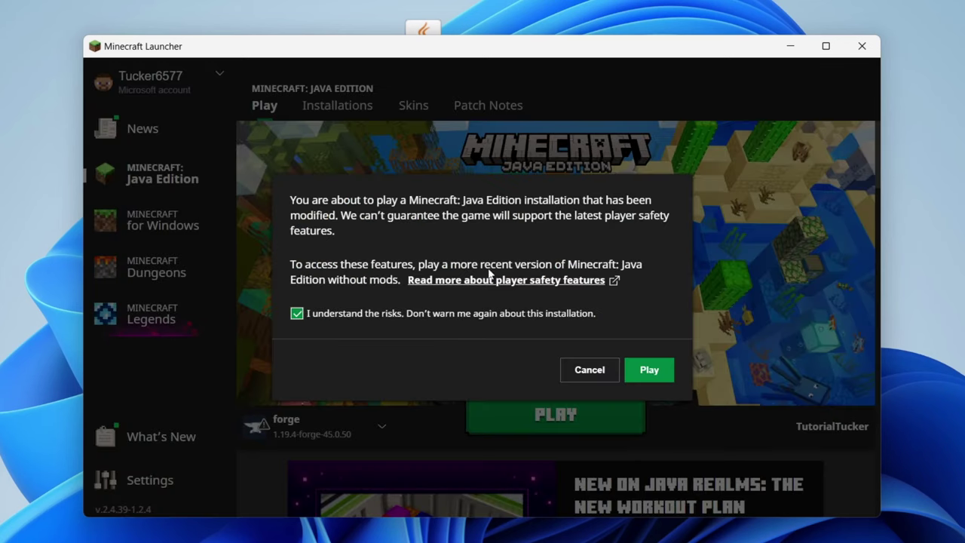
left_click(657, 370)
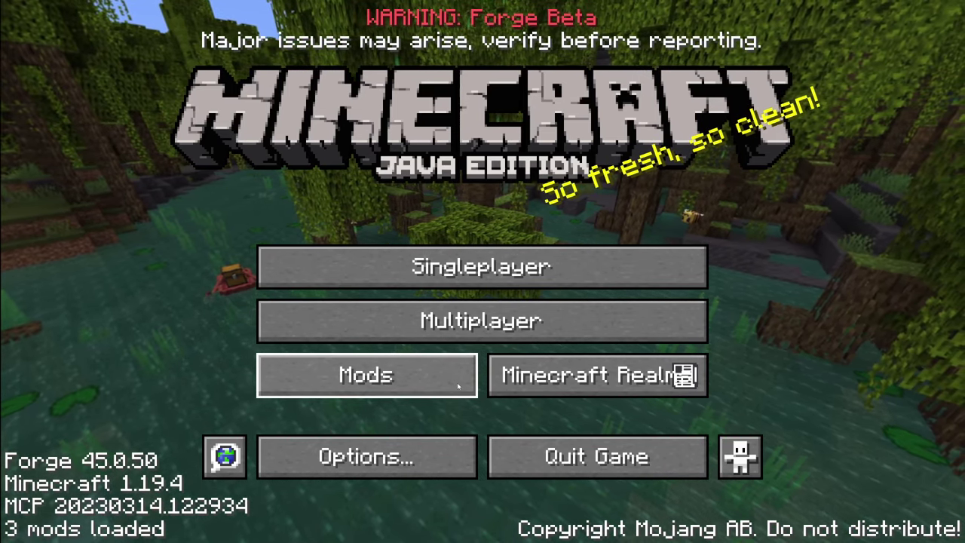
Step: Check the Mods list to confirm WorldEdit 7.2.14 is loaded, then return to the title screen
left_click(408, 372)
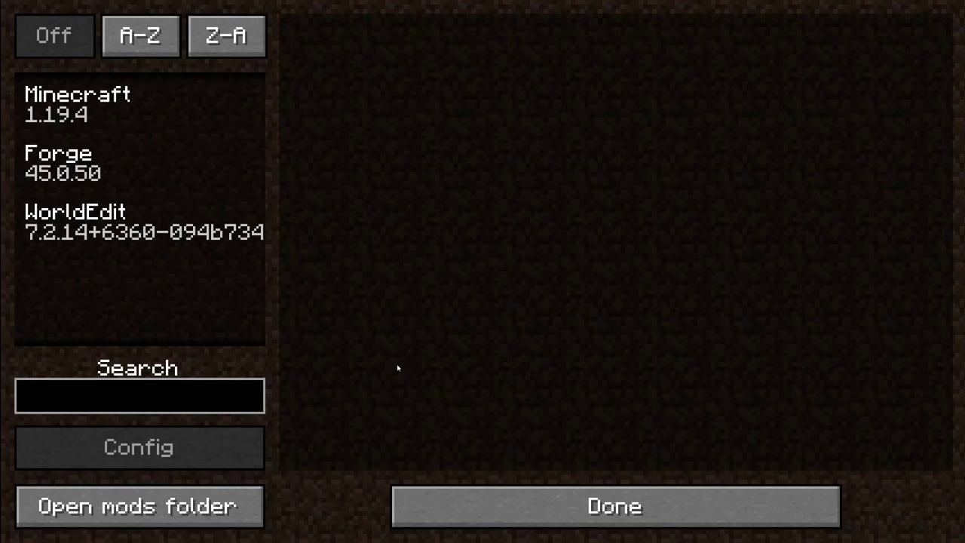
left_click(255, 245)
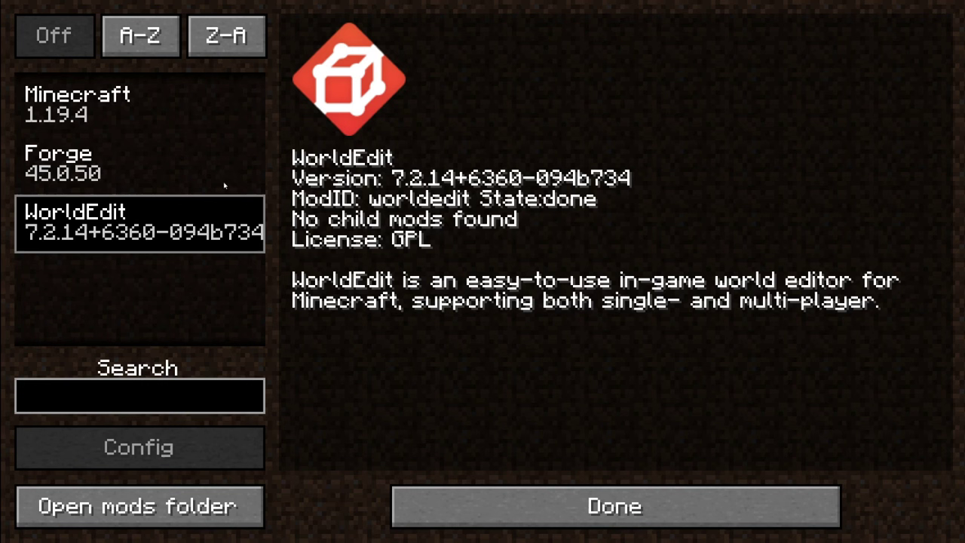
left_click(556, 491)
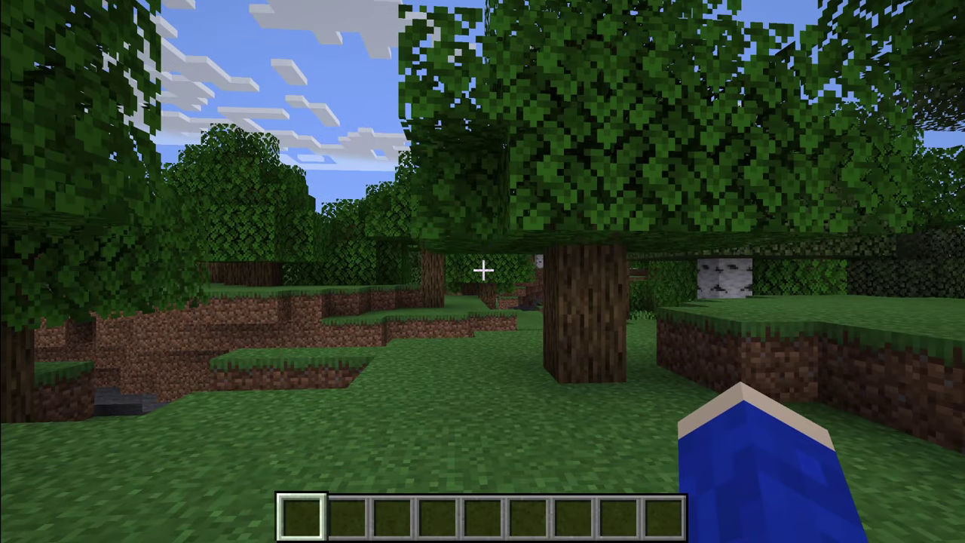
Step: Walk into the forest and run //wand to get the WorldEdit selection wand
key("w")
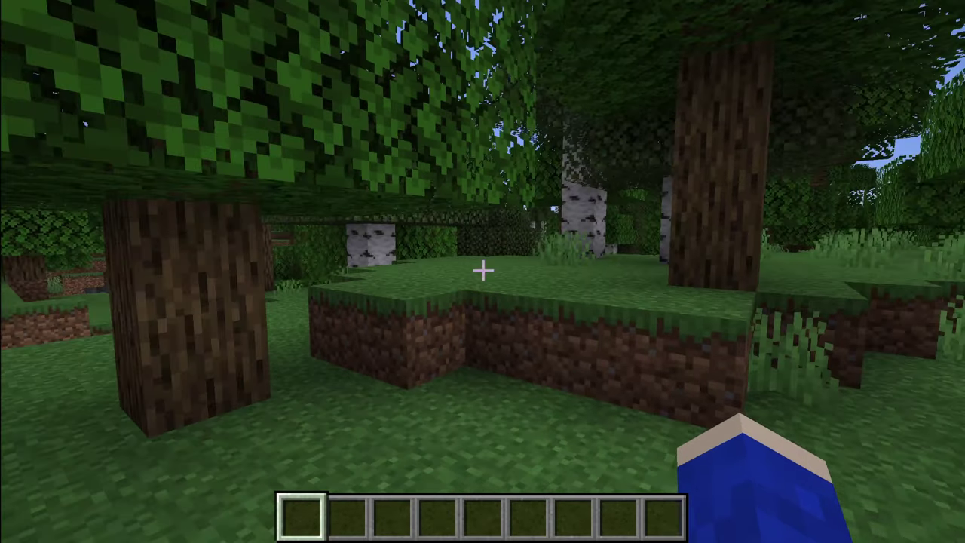
key("w")
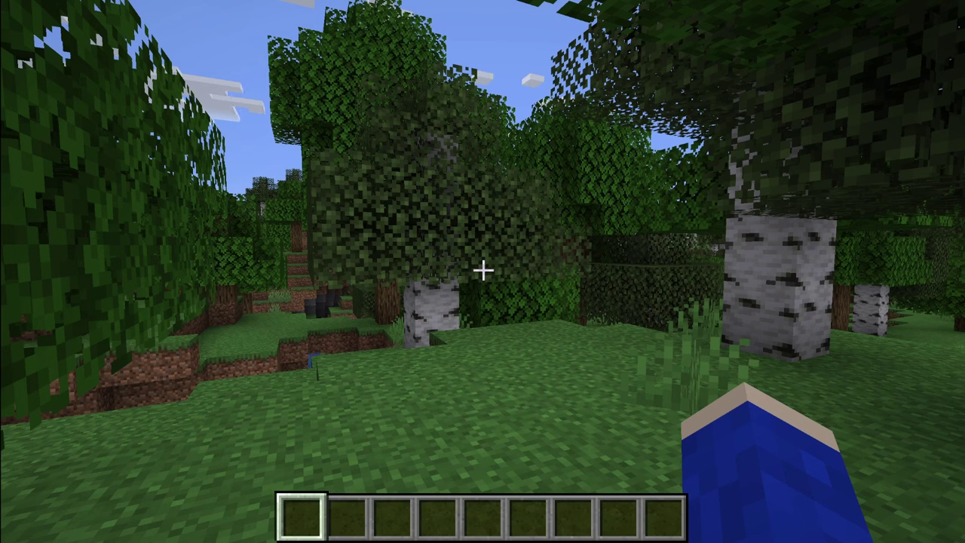
key("t")
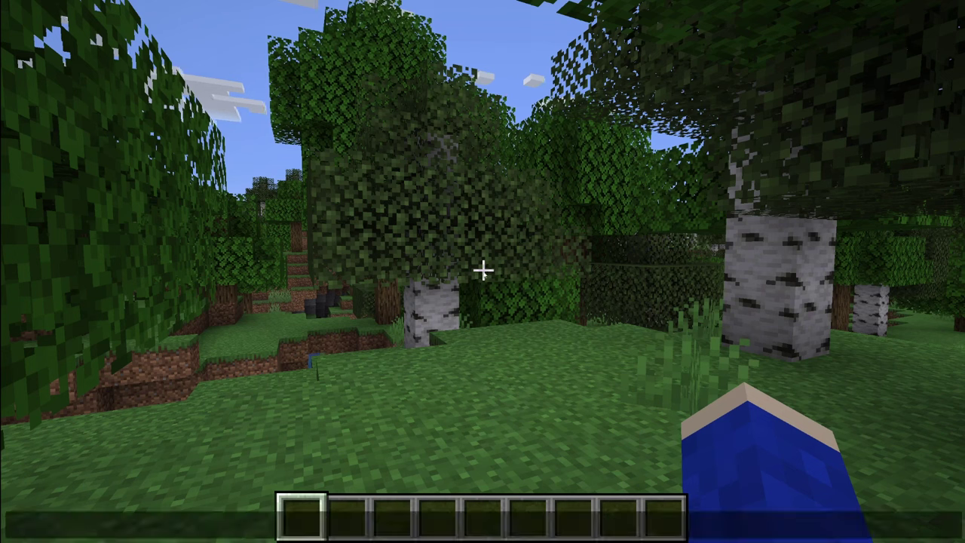
type("//wand")
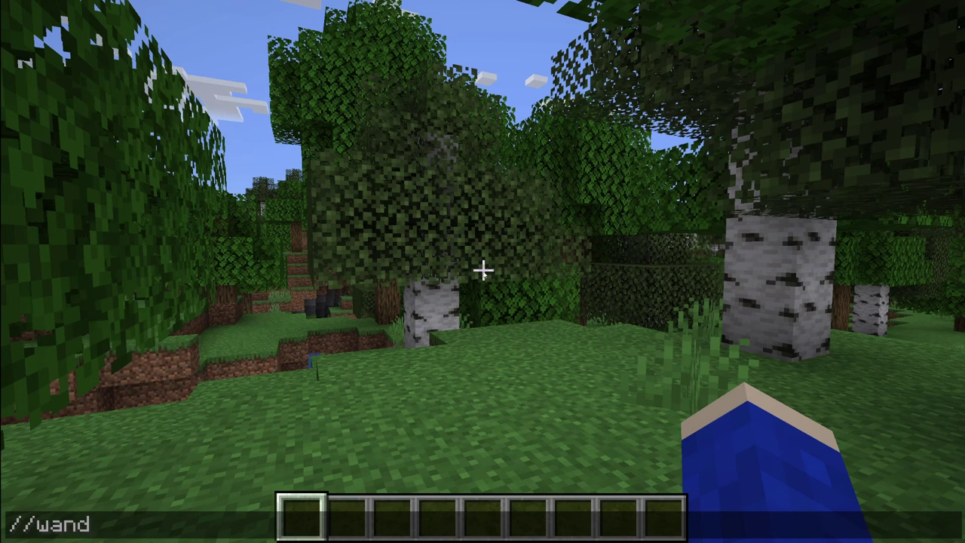
key("Return")
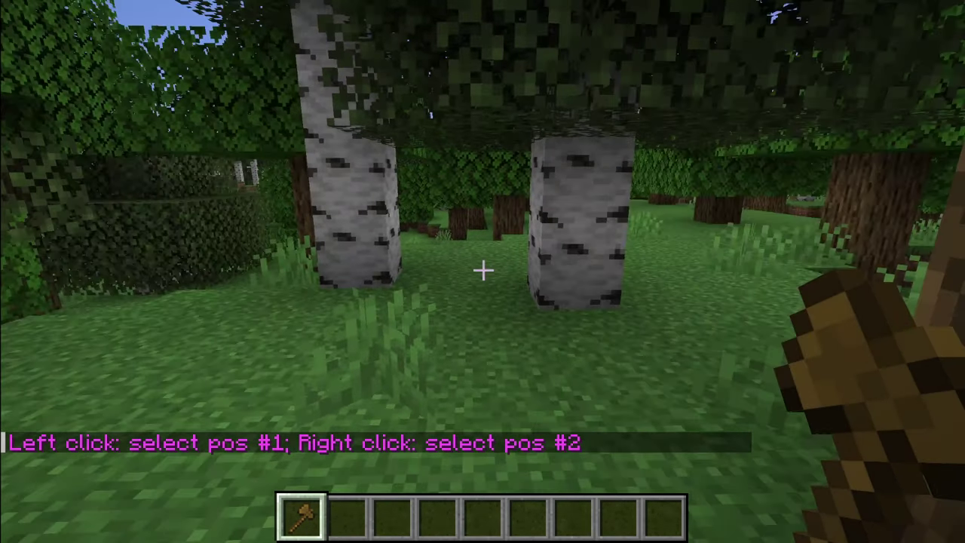
Step: Mark the grass area from (-2, 69, -31) to (3, 68, -38) with the wand
key("t")
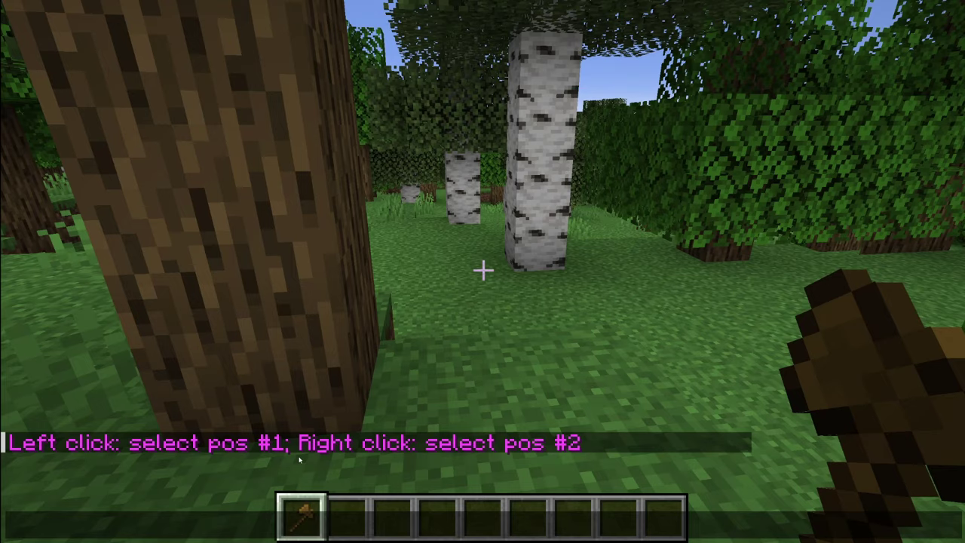
key("Escape")
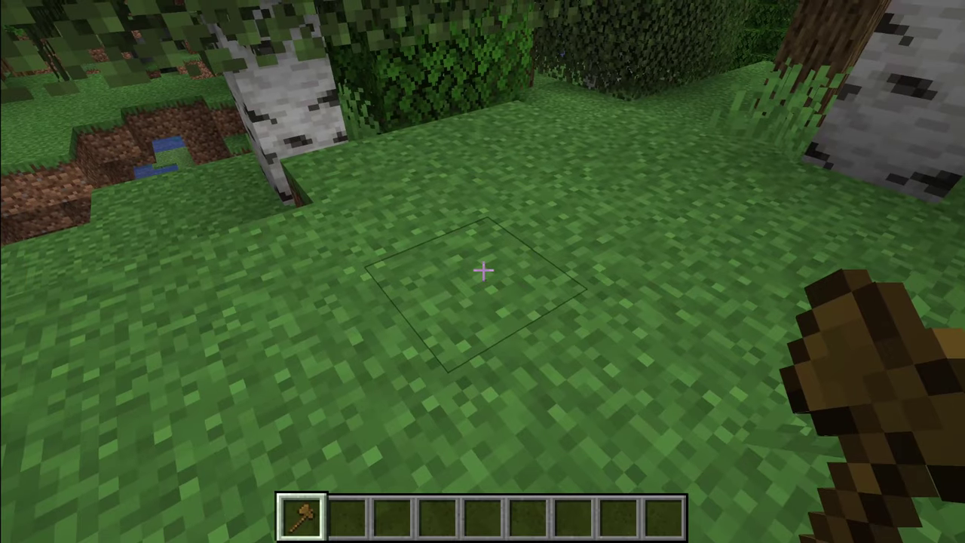
left_click(482, 270)
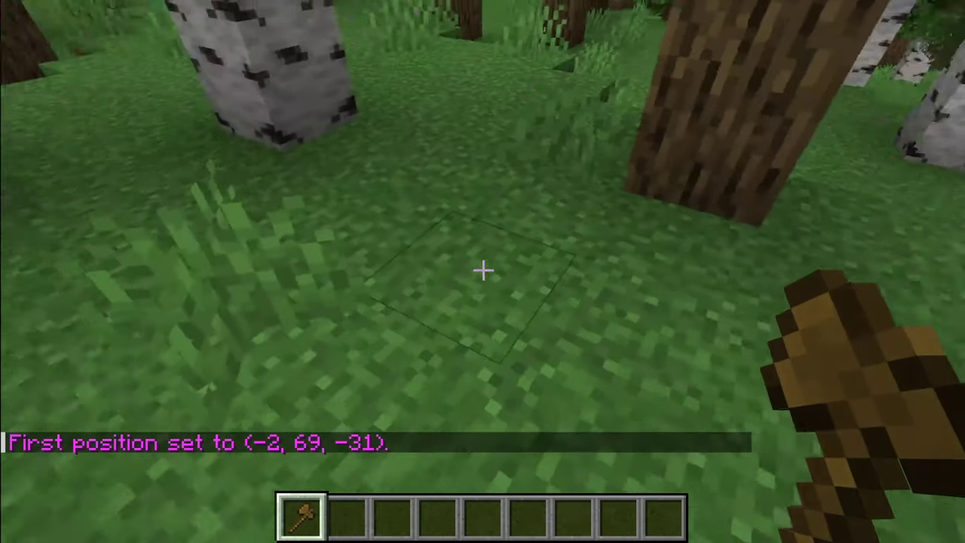
key("w")
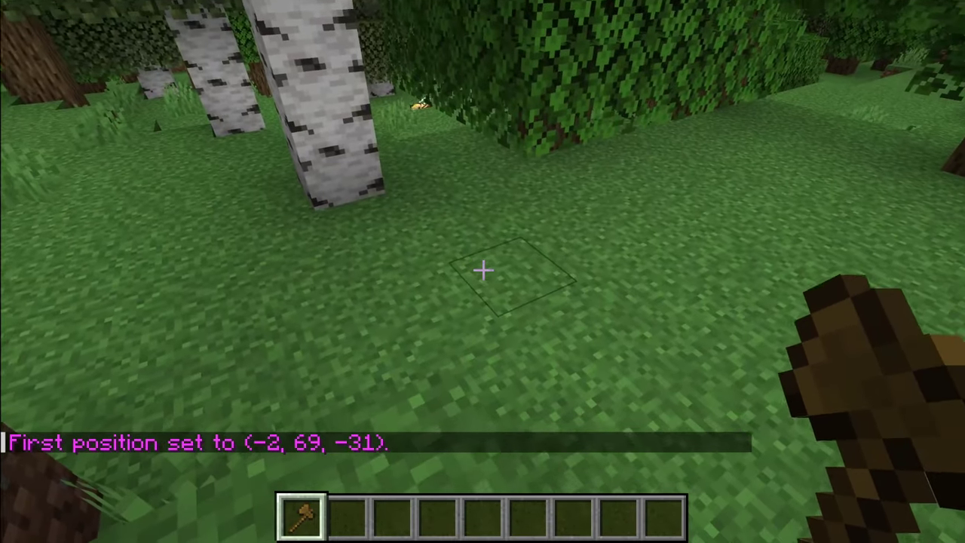
right_click(483, 269)
key("t")
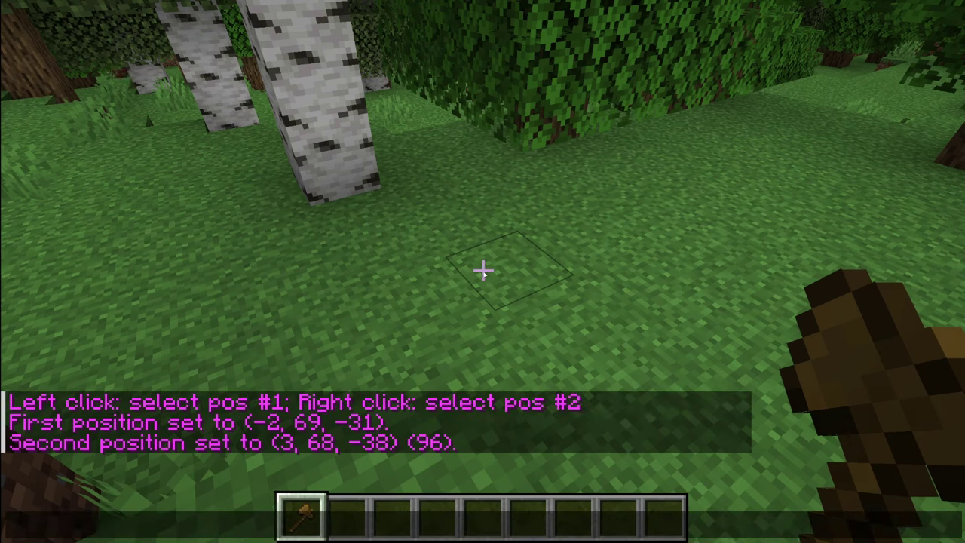
Step: Run //replace grass_block diamond_block to turn 47 grass blocks into diamond, then step back to view it
type("//br")
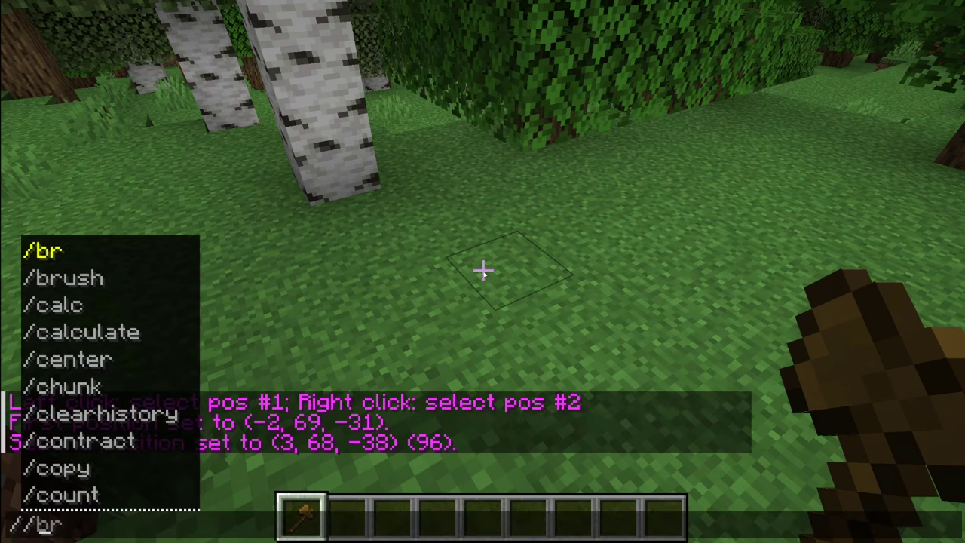
key("BackSpace")
key("BackSpace")
type("replace ")
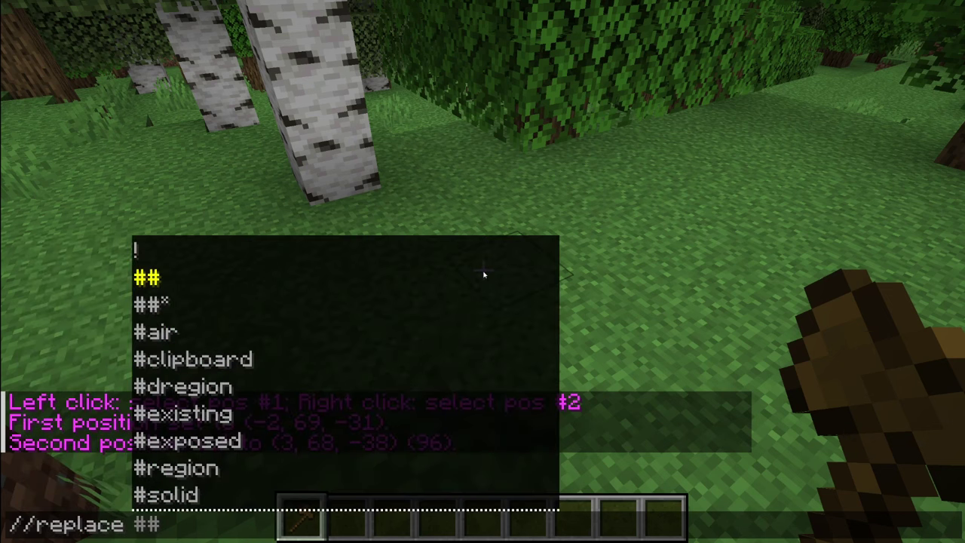
type("gra")
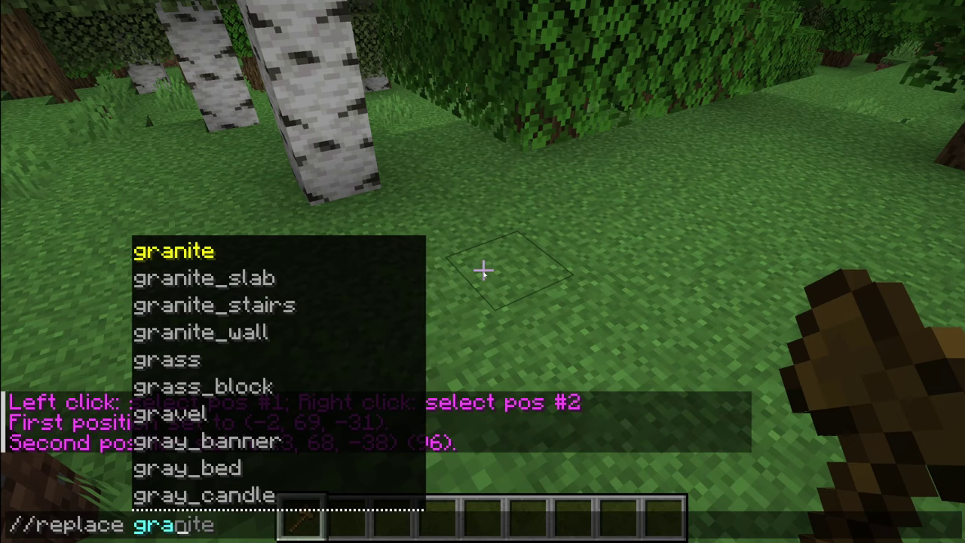
type("ss_block ")
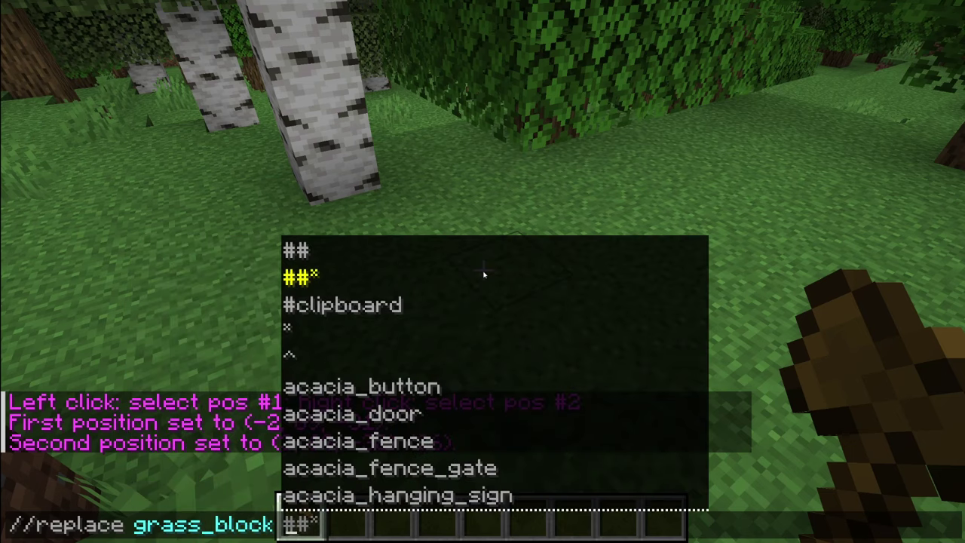
type("diamond")
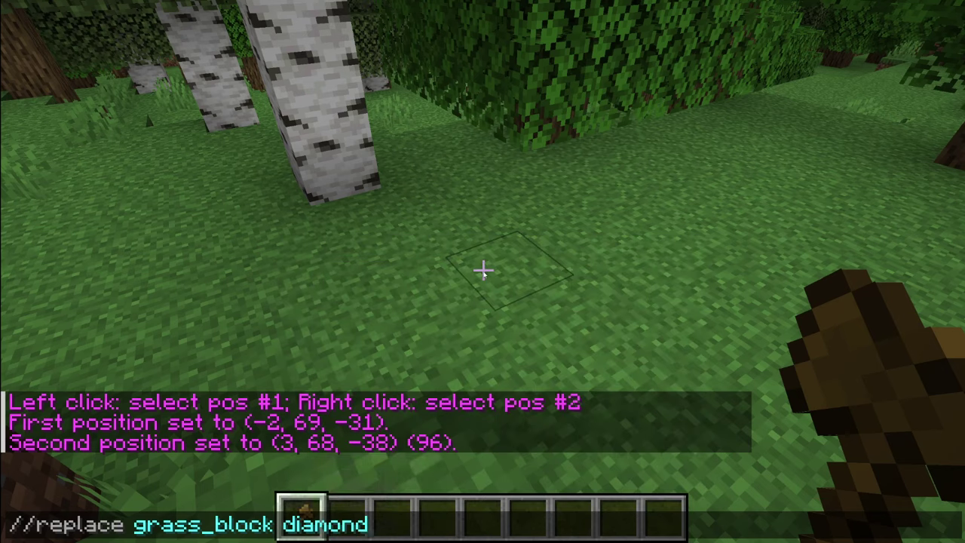
type("_block")
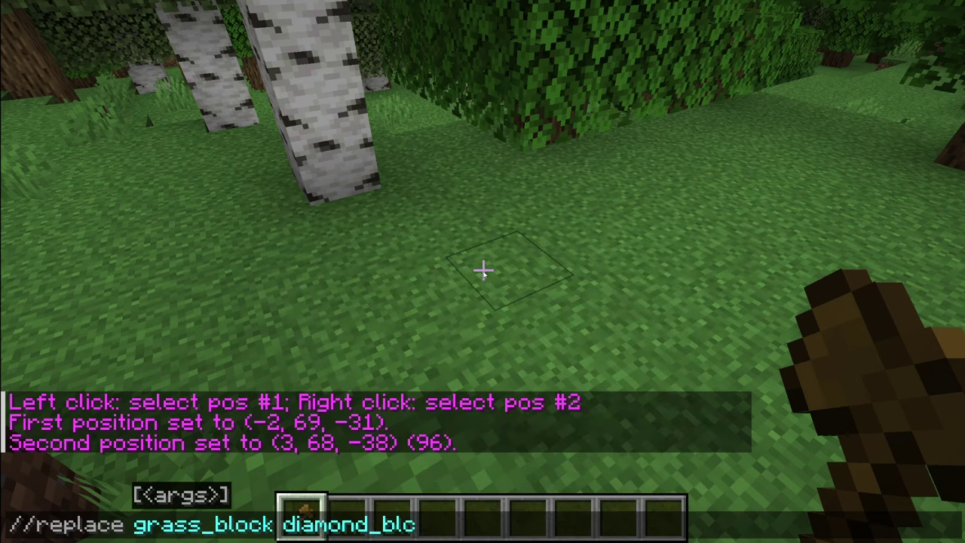
key("Return")
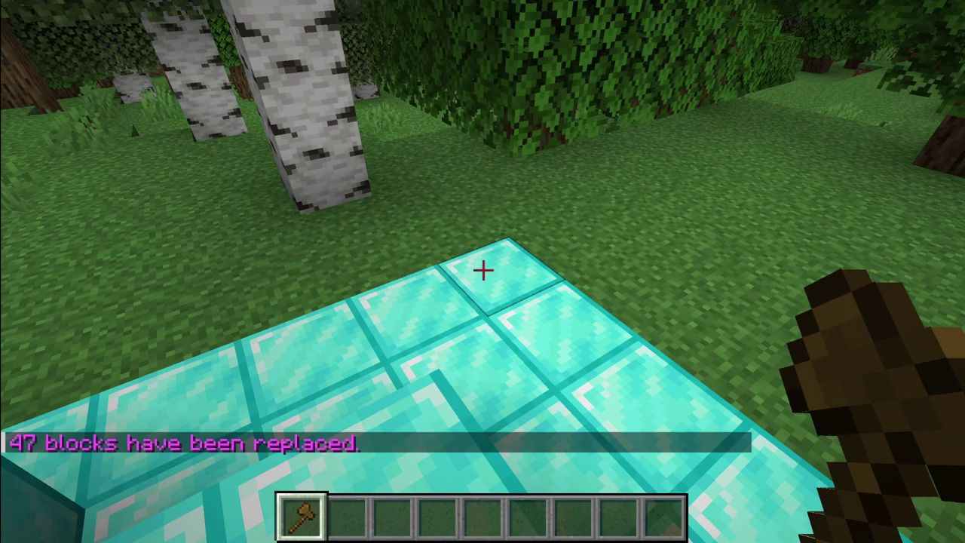
key("2")
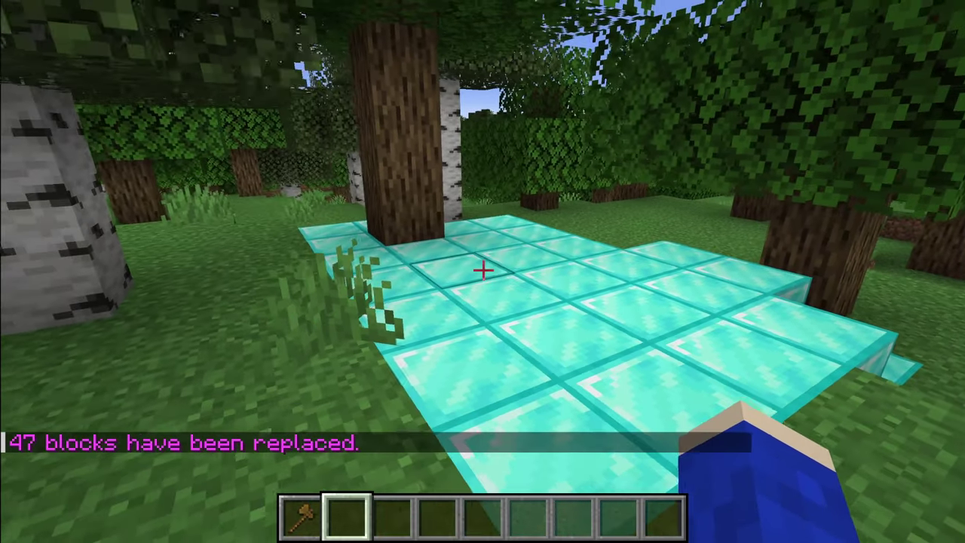
key("a")
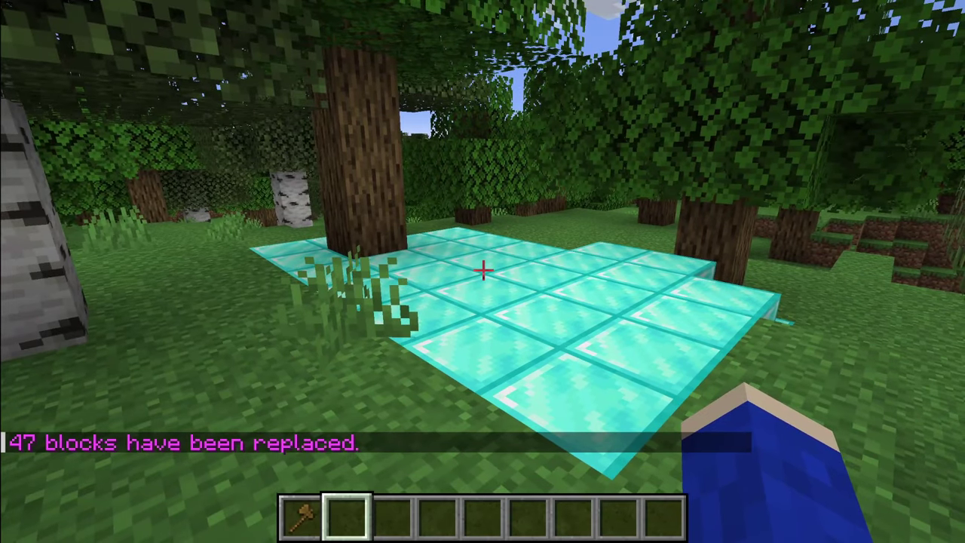